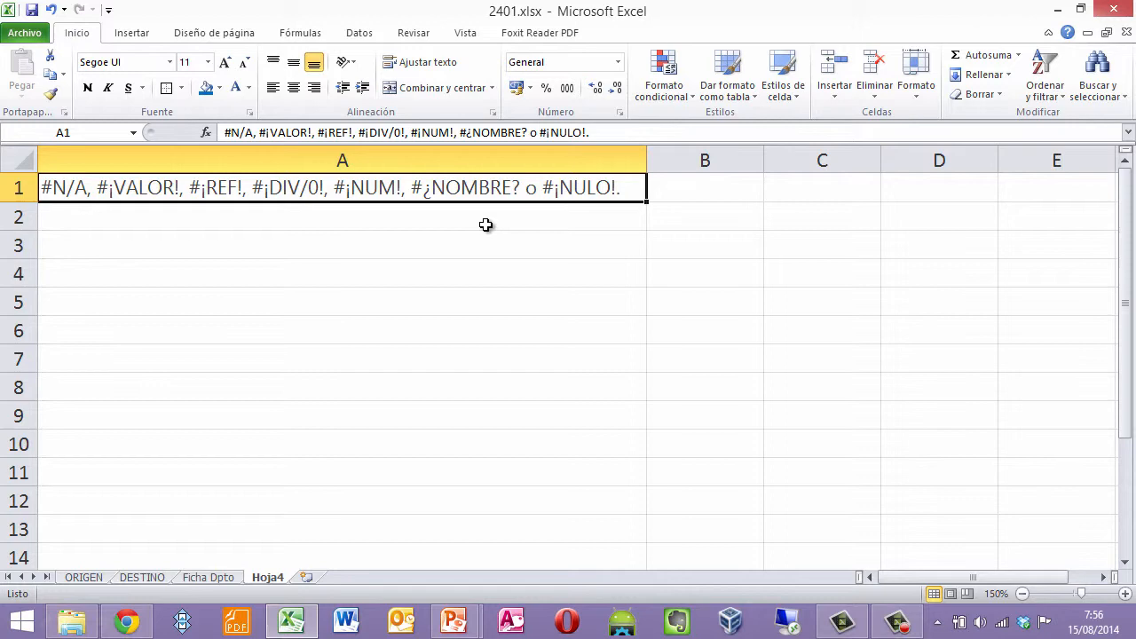
Open the ORIGEN sheet and examine the BUSCARV formula in C2, including its datos_correo lookup range.
{"action": "left_click", "coordinate": [85, 577]}
{"action": "scroll", "coordinate": [406, 431], "scroll_direction": "up", "scroll_amount": 20}
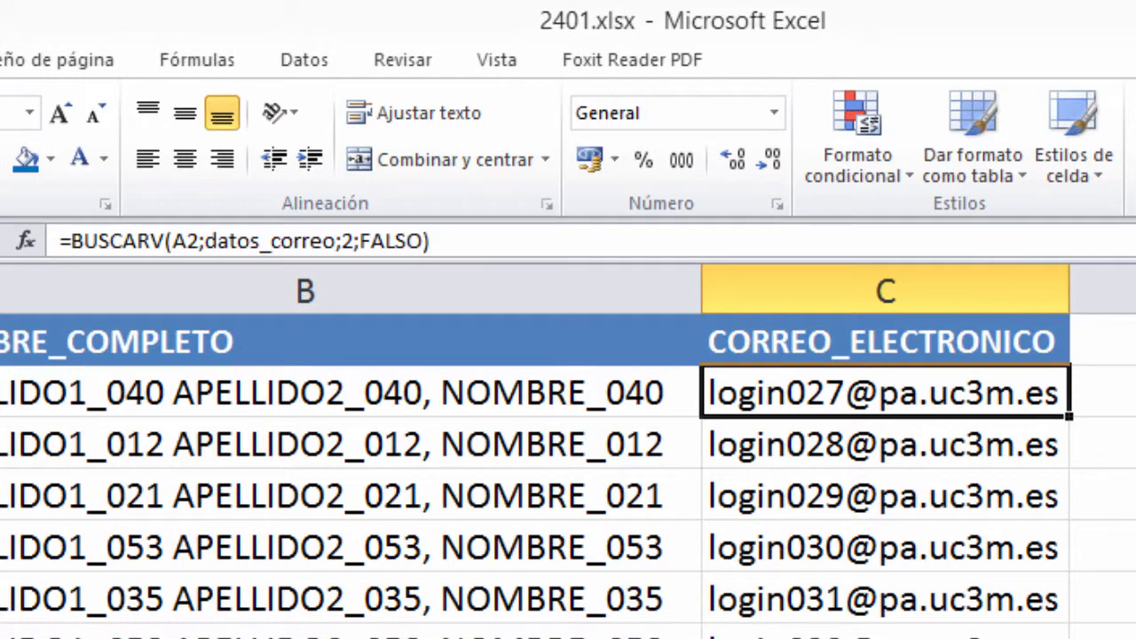
{"action": "left_click", "coordinate": [1, 391]}
{"action": "left_click", "coordinate": [932, 388]}
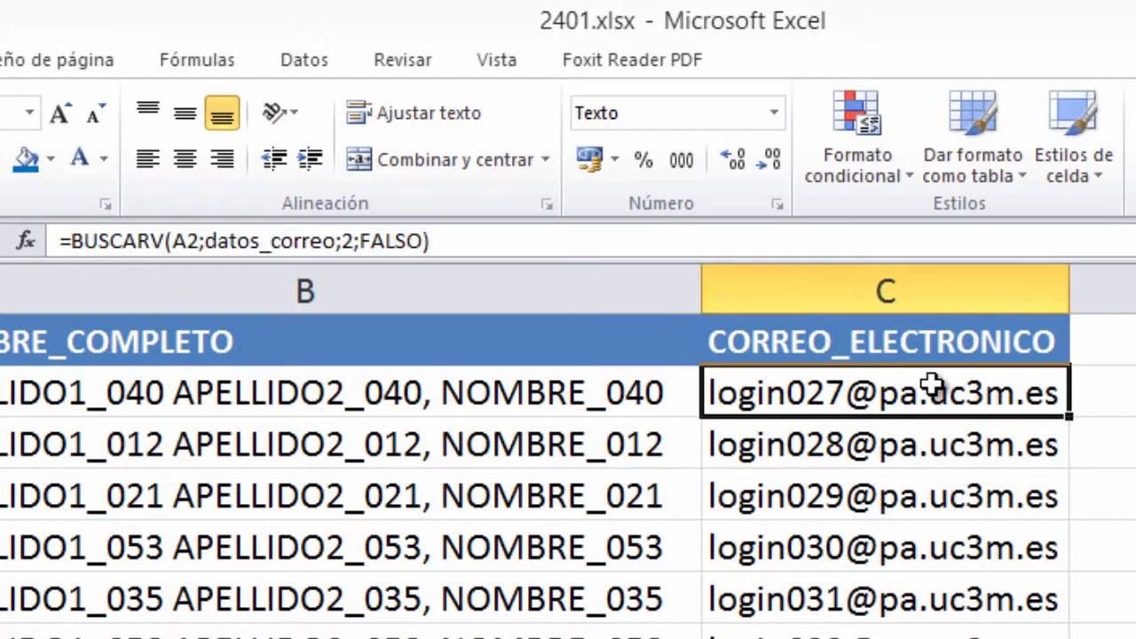
{"action": "left_click_drag", "start_coordinate": [205, 242], "coordinate": [336, 241]}
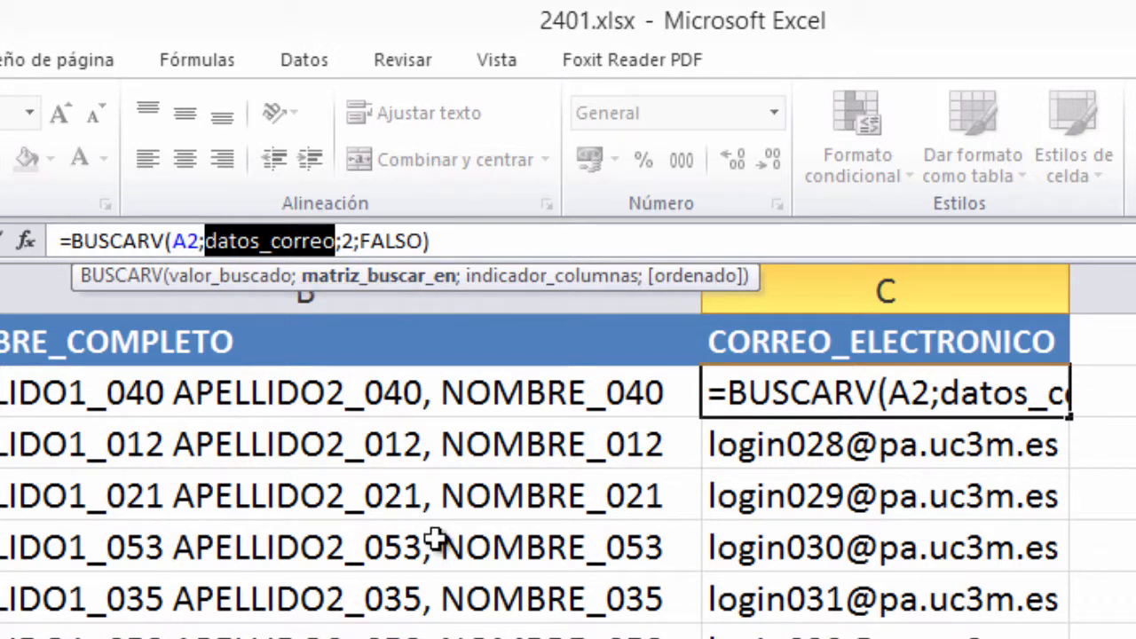
{"action": "left_click", "coordinate": [432, 231]}
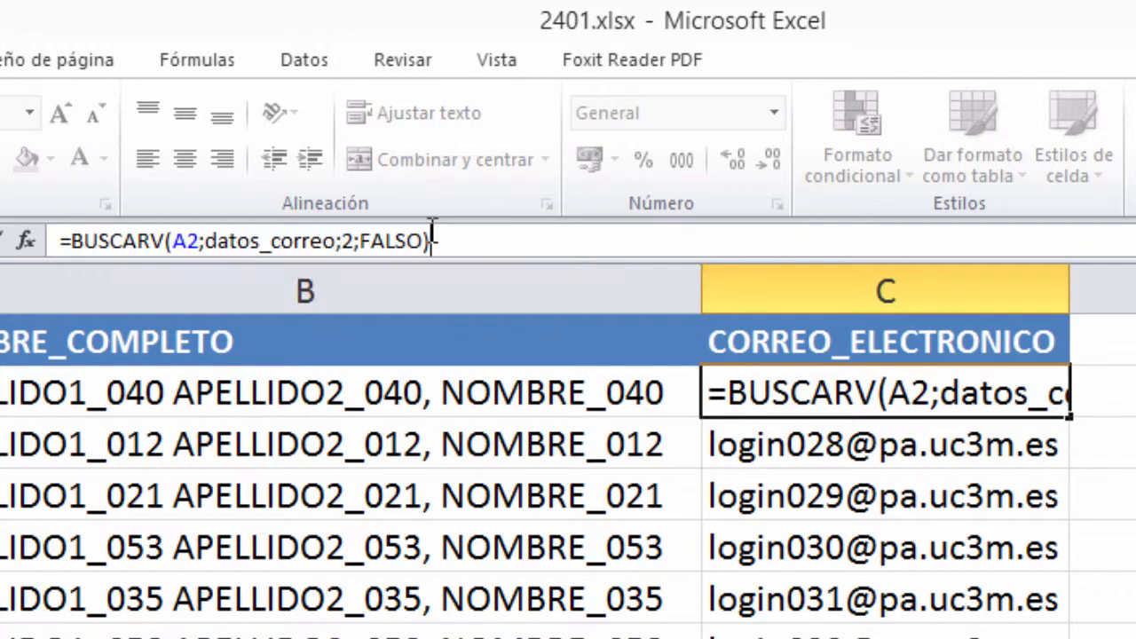
{"action": "key", "text": "Return"}
{"action": "key", "text": "Up"}
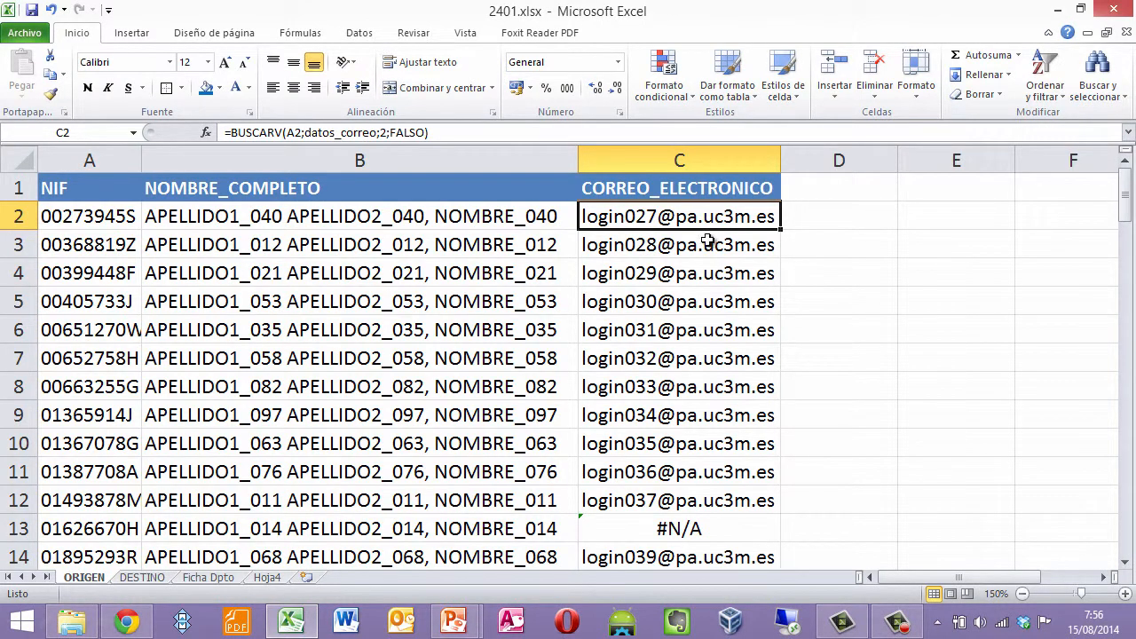
Inspect the #N/A result in C13 with its row's NIF, and look through the CORREO_ELECTRONICO column for further errors.
{"action": "left_click", "coordinate": [715, 526]}
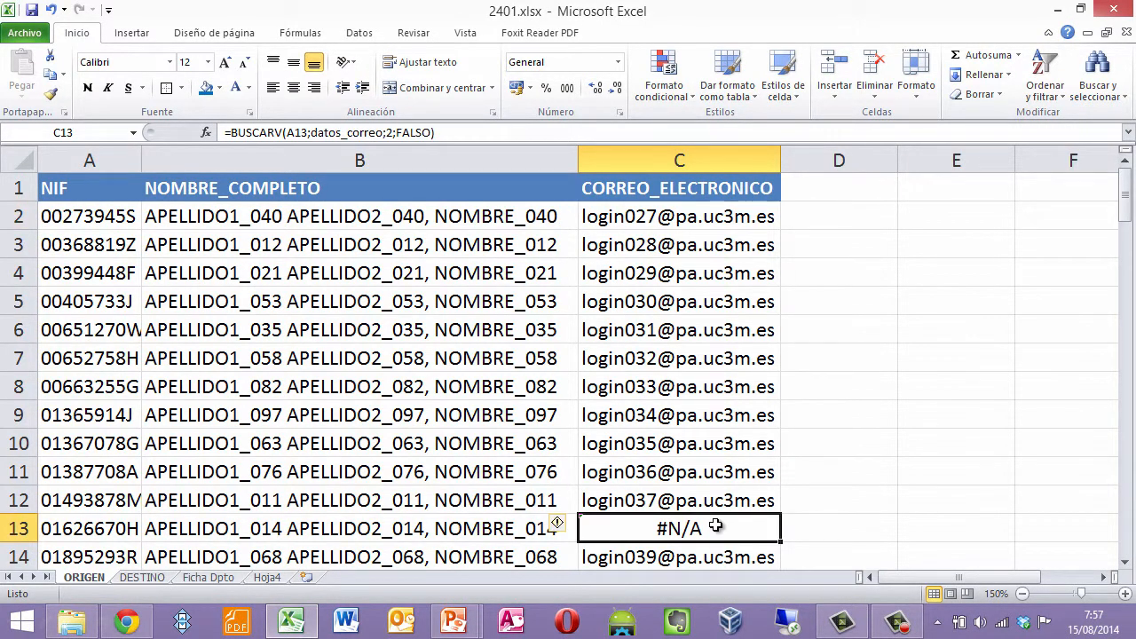
{"action": "key", "text": "Left"}
{"action": "key", "text": "Left"}
{"action": "key", "text": "Right"}
{"action": "key", "text": "Right"}
{"action": "scroll", "coordinate": [716, 526], "scroll_direction": "down", "scroll_amount": 2}
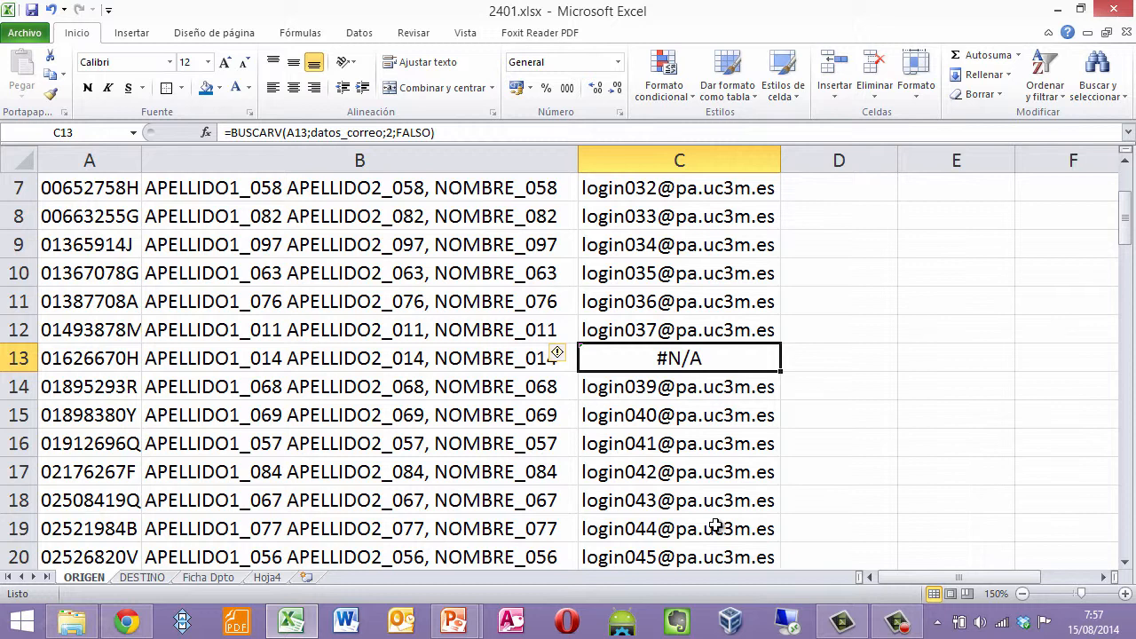
{"action": "scroll", "coordinate": [715, 525], "scroll_direction": "down", "scroll_amount": 6}
{"action": "scroll", "coordinate": [715, 525], "scroll_direction": "up", "scroll_amount": 8}
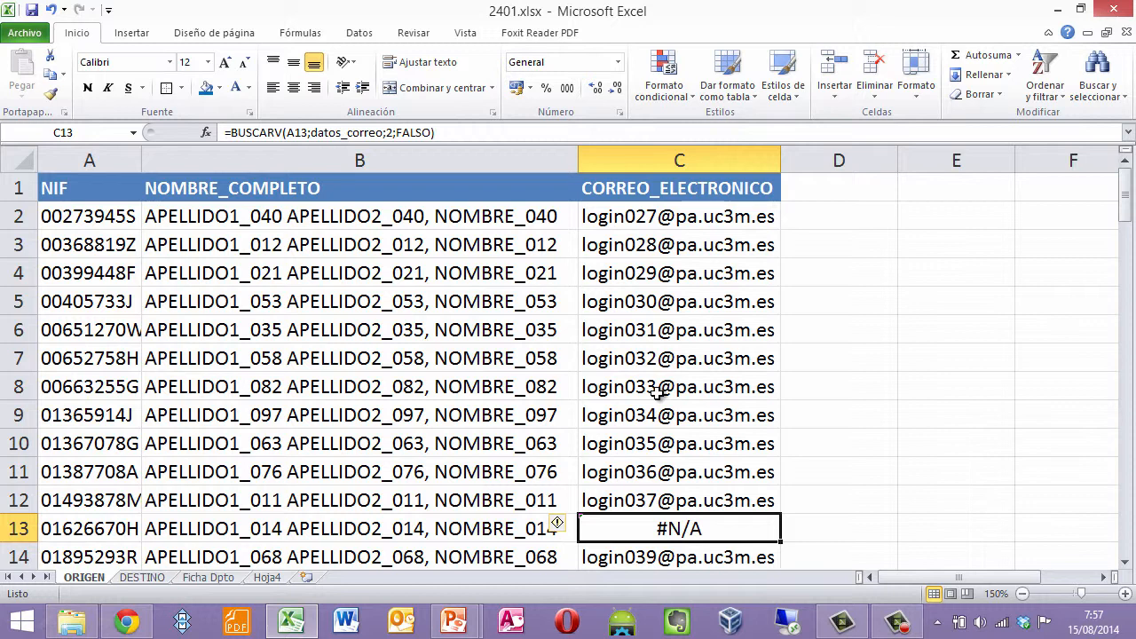
Replace the formulas in the CORREO_ELECTRONICO column with their values by copying and pasting them in place.
{"action": "left_click", "coordinate": [669, 151]}
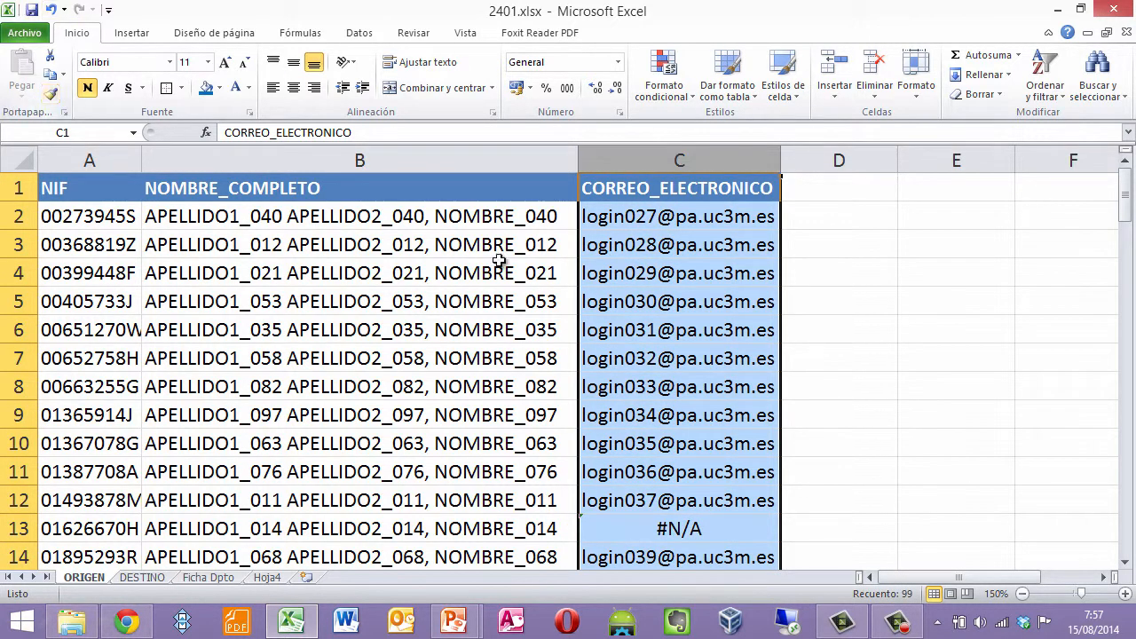
{"action": "key", "text": "ctrl+c"}
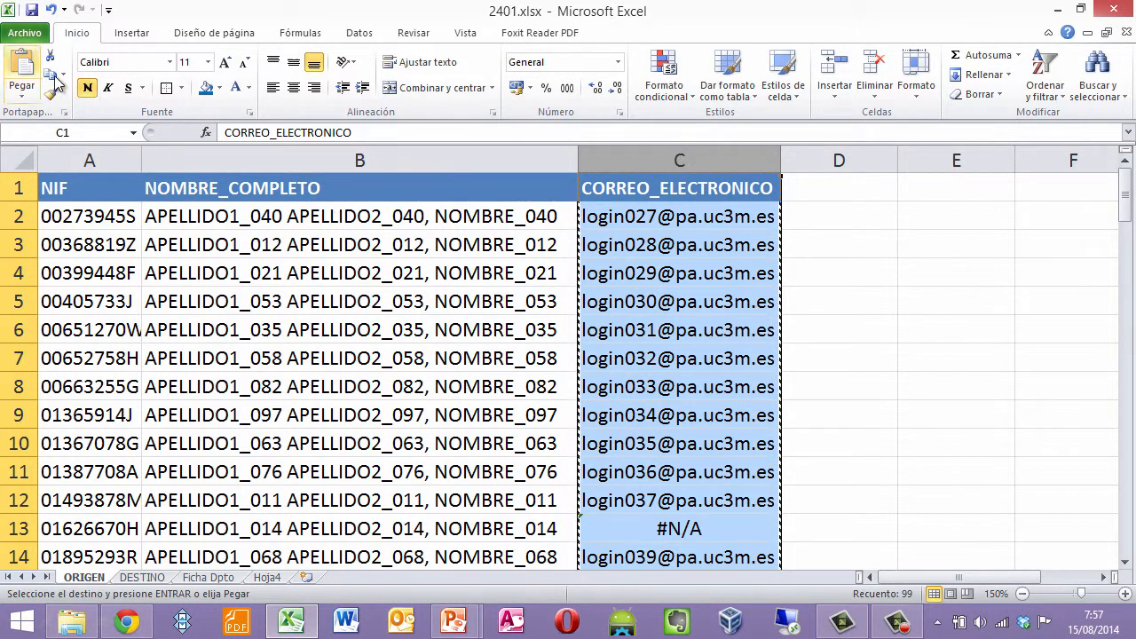
{"action": "left_click", "coordinate": [24, 94]}
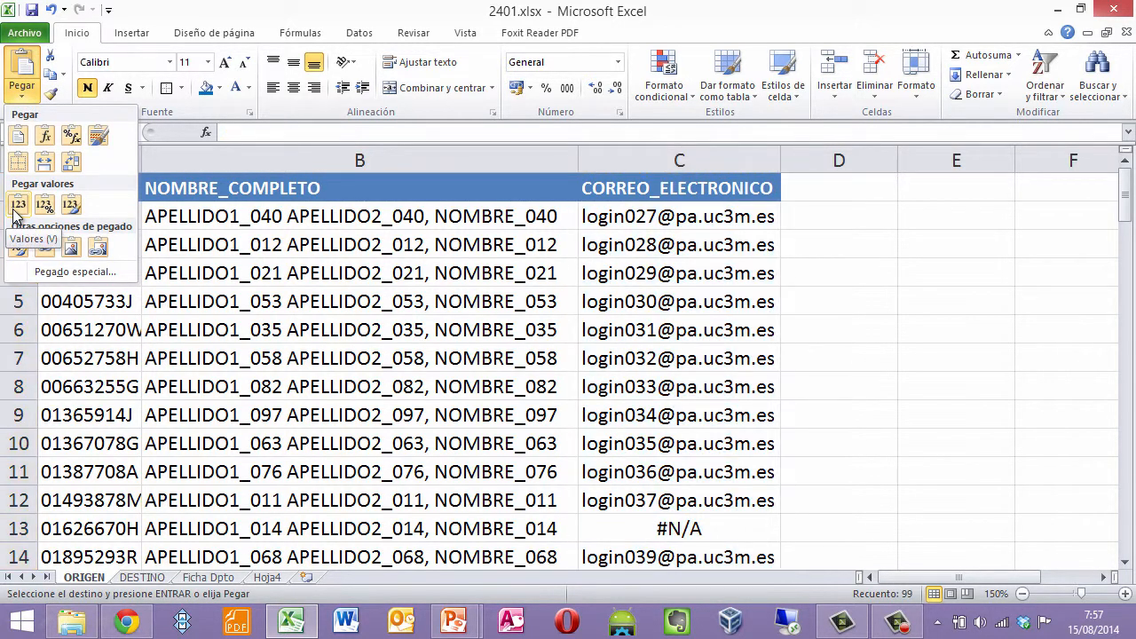
{"action": "left_click", "coordinate": [17, 204]}
{"action": "left_click", "coordinate": [678, 386]}
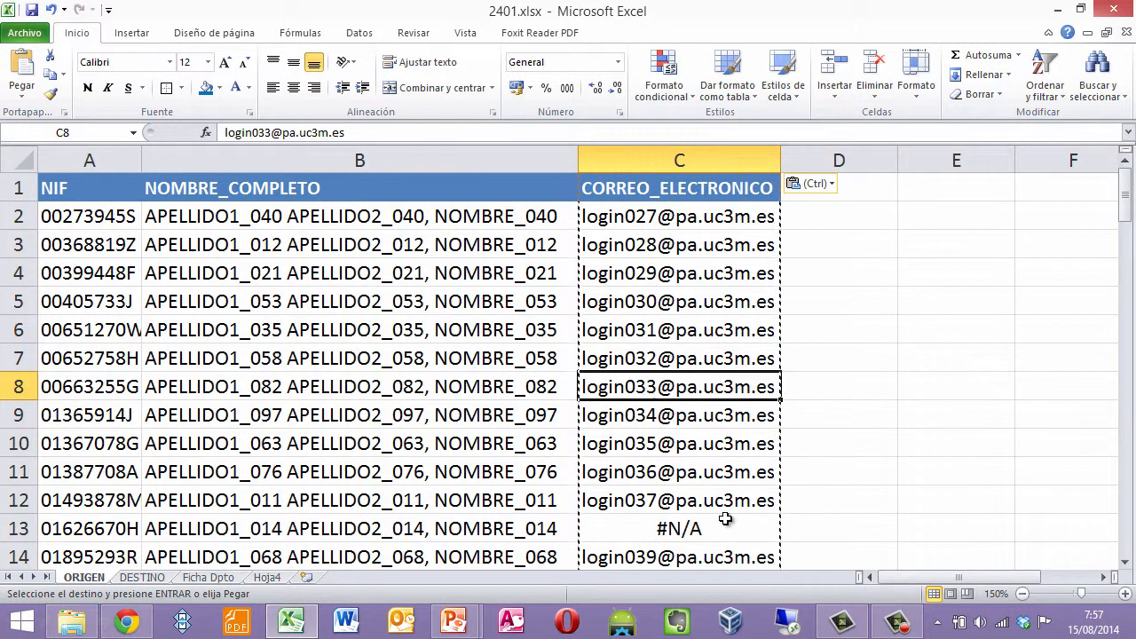
{"action": "key", "text": "Escape"}
Sort the table from A to Z by CORREO_ELECTRONICO and go to the #N/A rows at its end.
{"action": "left_click", "coordinate": [705, 188]}
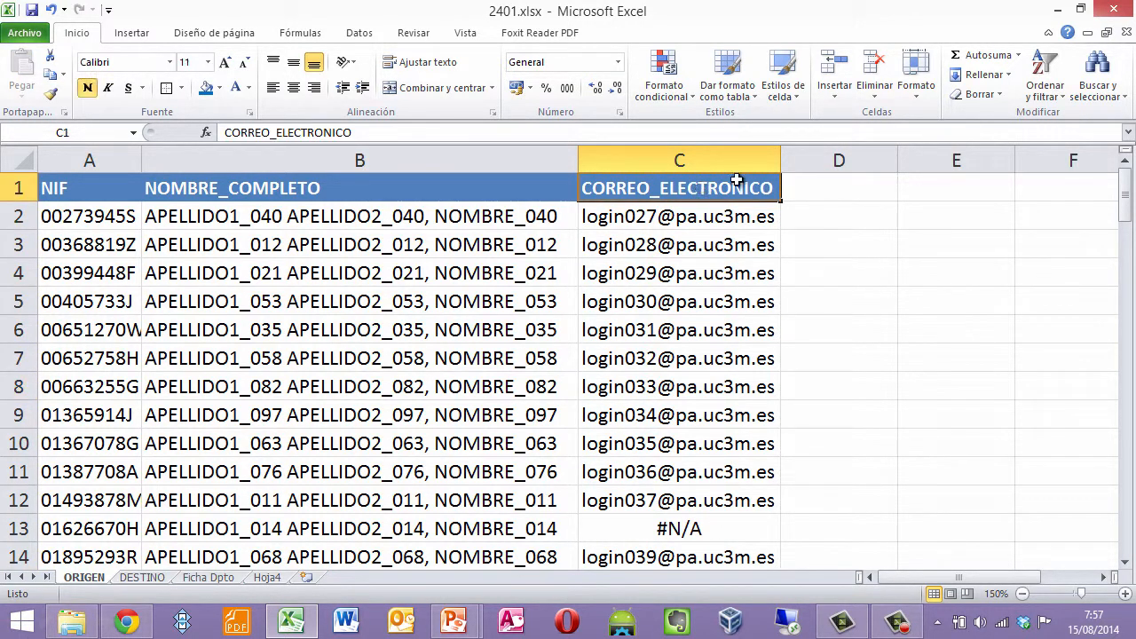
{"action": "left_click", "coordinate": [1047, 89]}
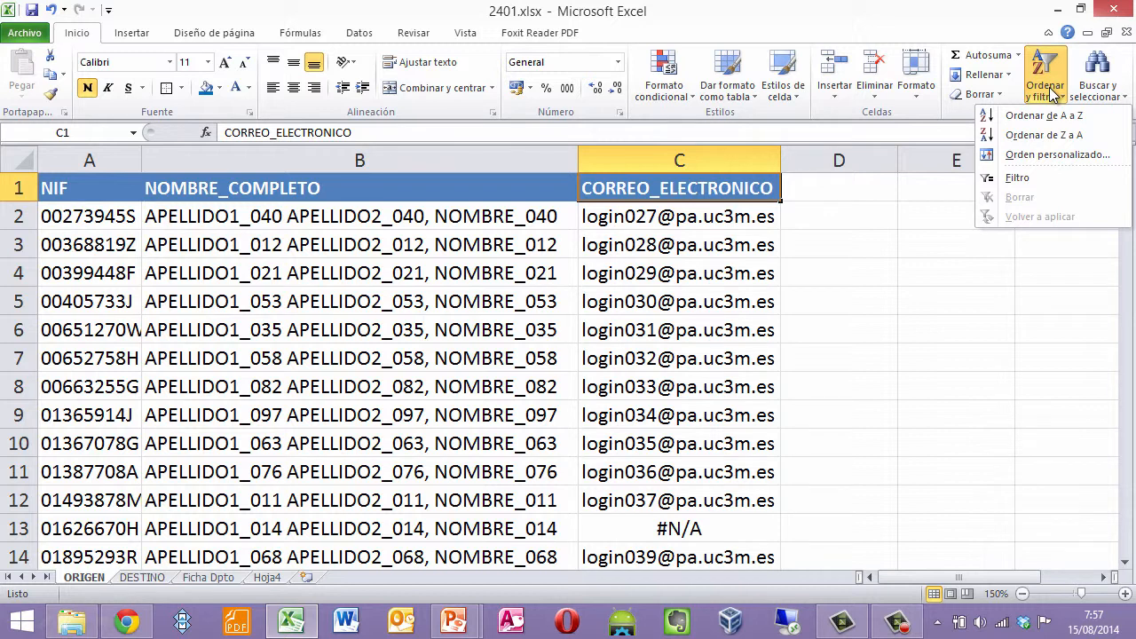
{"action": "left_click", "coordinate": [1020, 115]}
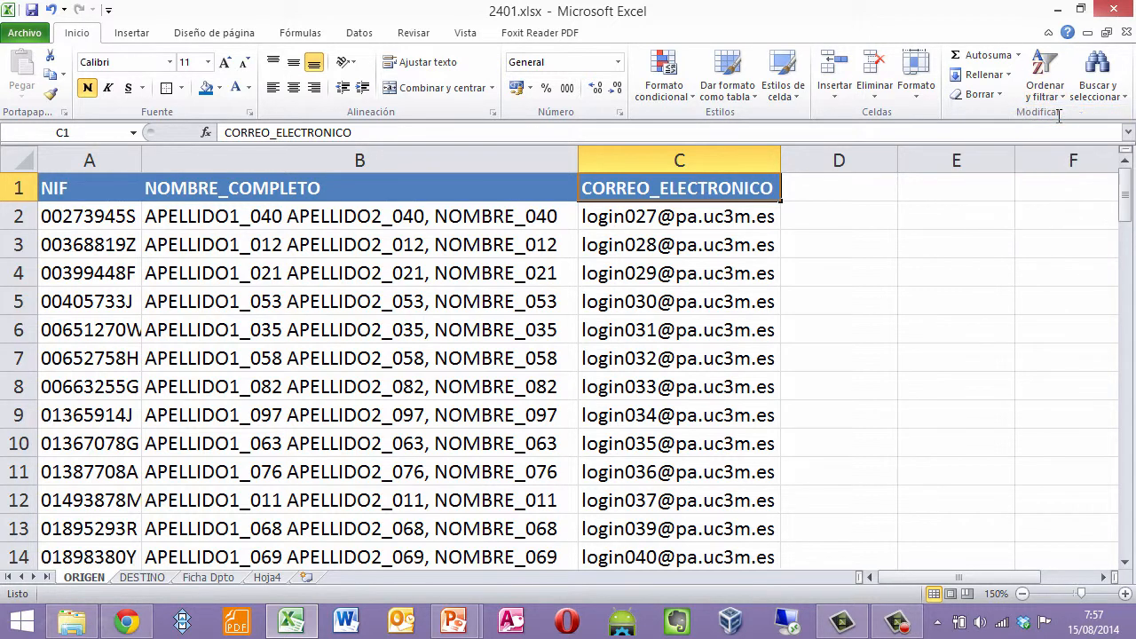
{"action": "left_click", "coordinate": [651, 445]}
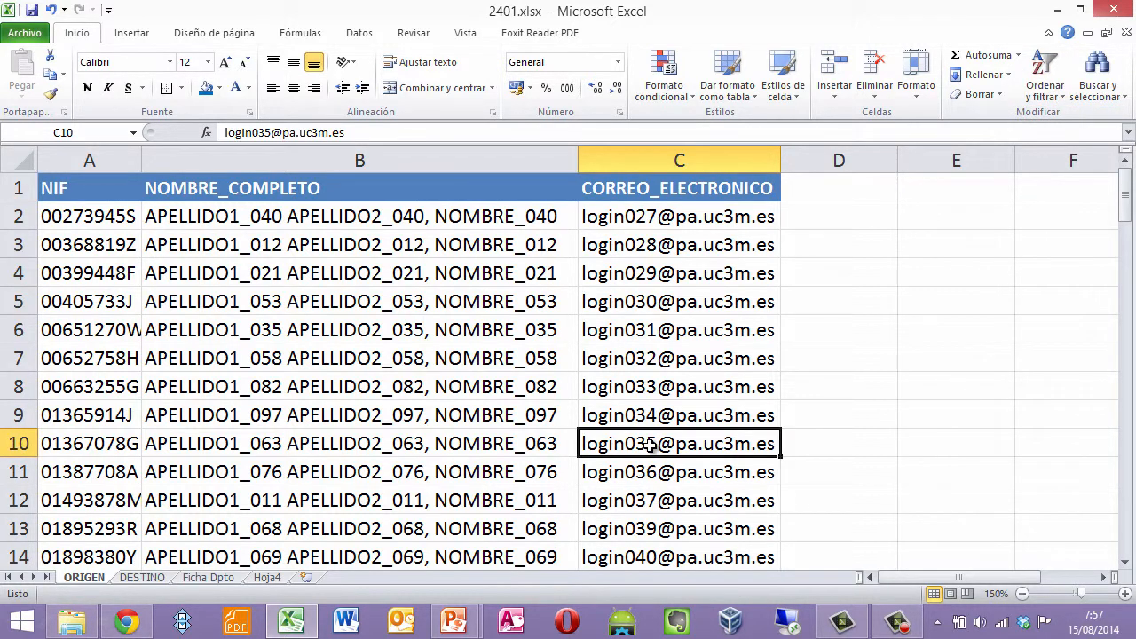
{"action": "scroll", "coordinate": [651, 446], "scroll_direction": "down", "scroll_amount": 7}
{"action": "scroll", "coordinate": [651, 445], "scroll_direction": "down", "scroll_amount": 11}
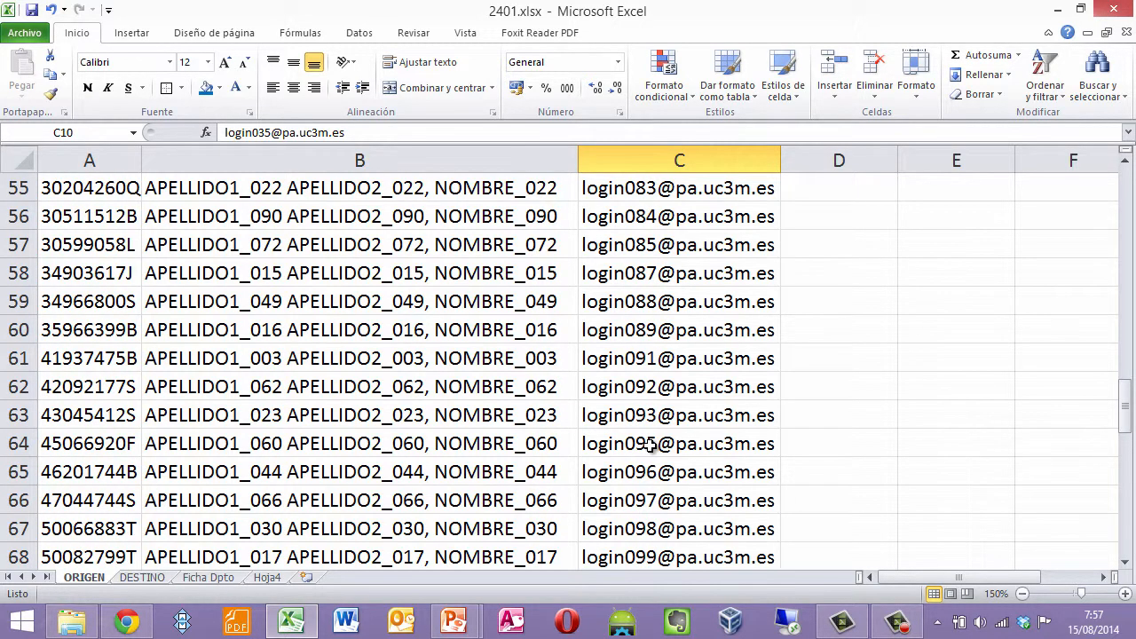
{"action": "scroll", "coordinate": [650, 446], "scroll_direction": "down", "scroll_amount": 11}
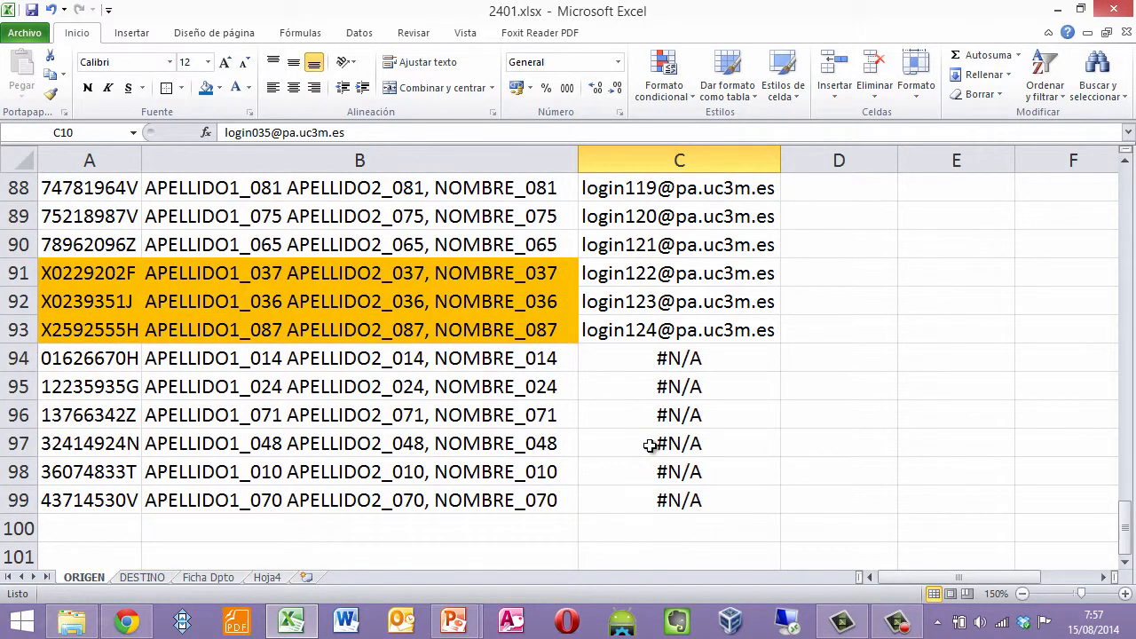
Fill all the #N/A cells in C94:C99 with the text NO ESTA at once.
{"action": "left_click", "coordinate": [723, 357]}
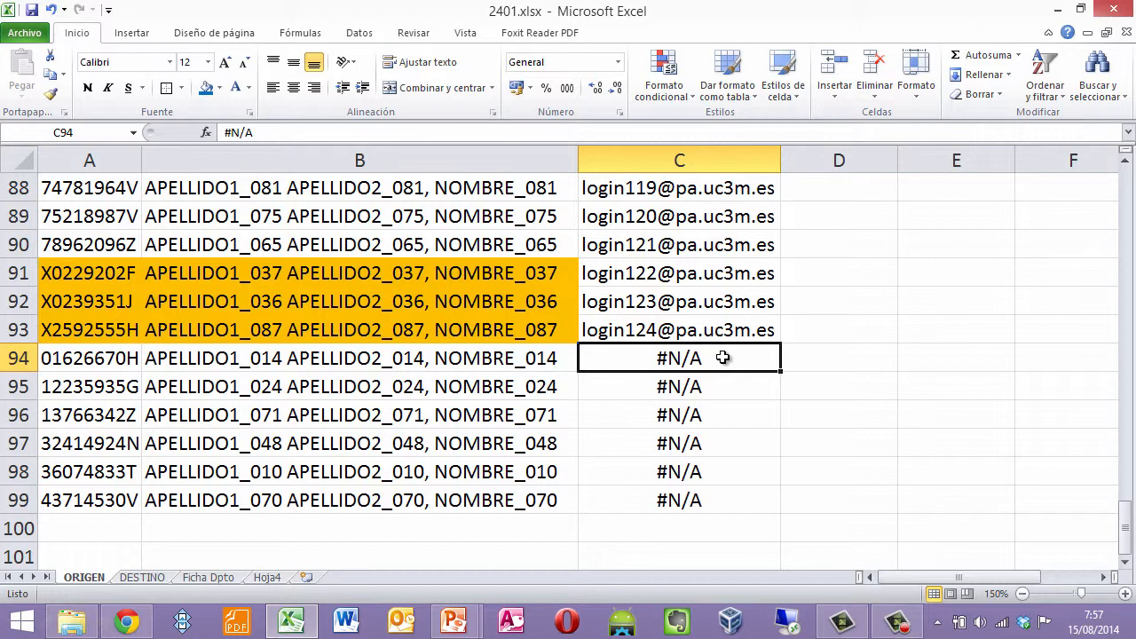
{"action": "key", "text": "shift+Down"}
{"action": "key", "text": "shift+Down"}
{"action": "key", "text": "shift+Down"}
{"action": "key", "text": "shift+Down"}
{"action": "key", "text": "shift+Down"}
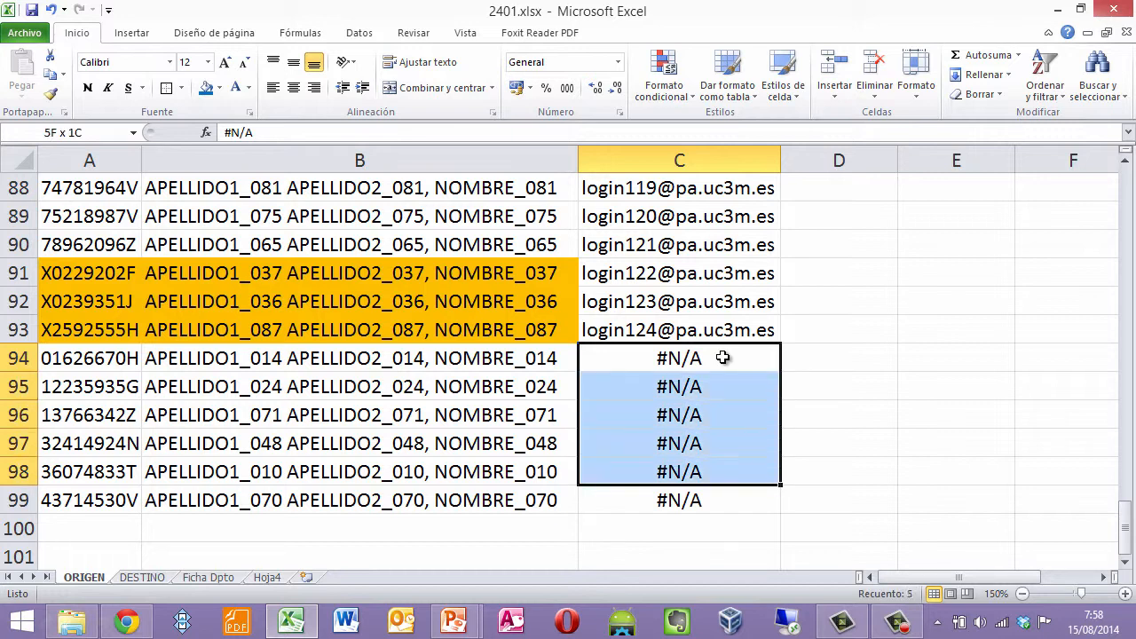
{"action": "type", "text": "NO ESTA"}
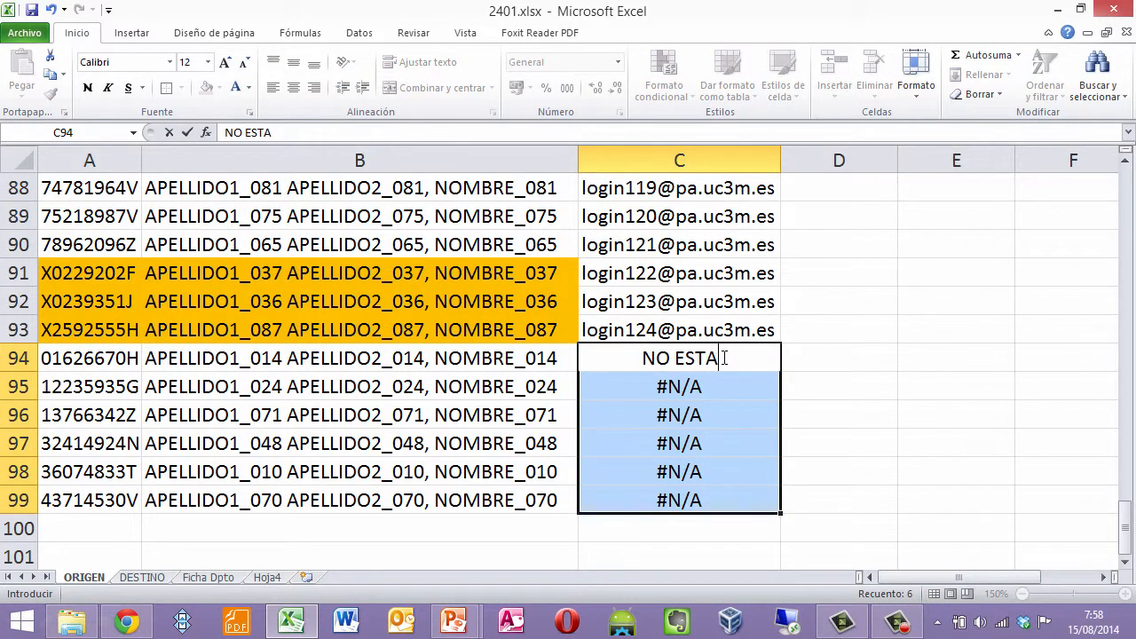
{"action": "key", "text": "ctrl+Return"}
{"action": "key", "text": "Down"}
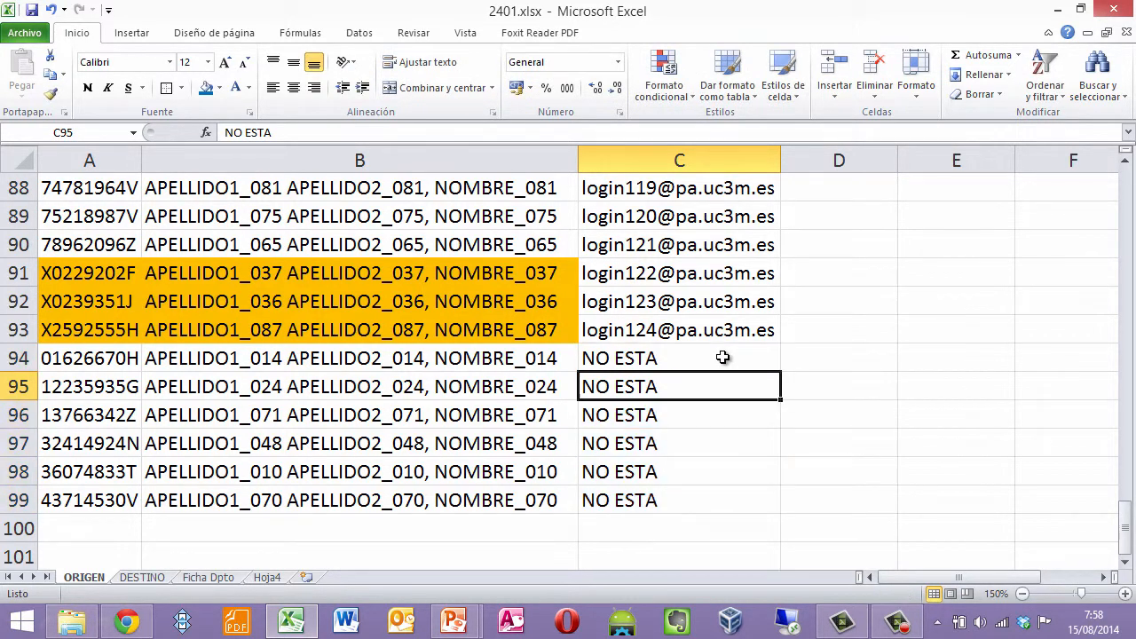
{"action": "left_click", "coordinate": [723, 358]}
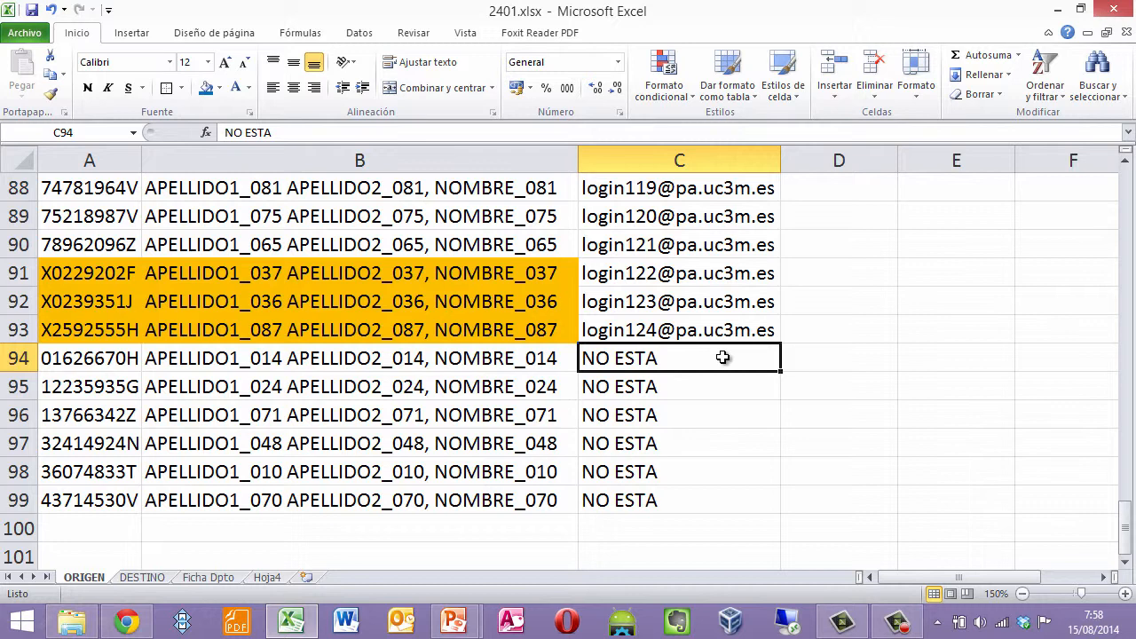
Undo the NO ESTA fill, the sort and the values-only paste in the CORREO_ELECTRONICO column.
{"action": "scroll", "coordinate": [741, 358], "scroll_direction": "up", "scroll_amount": 9}
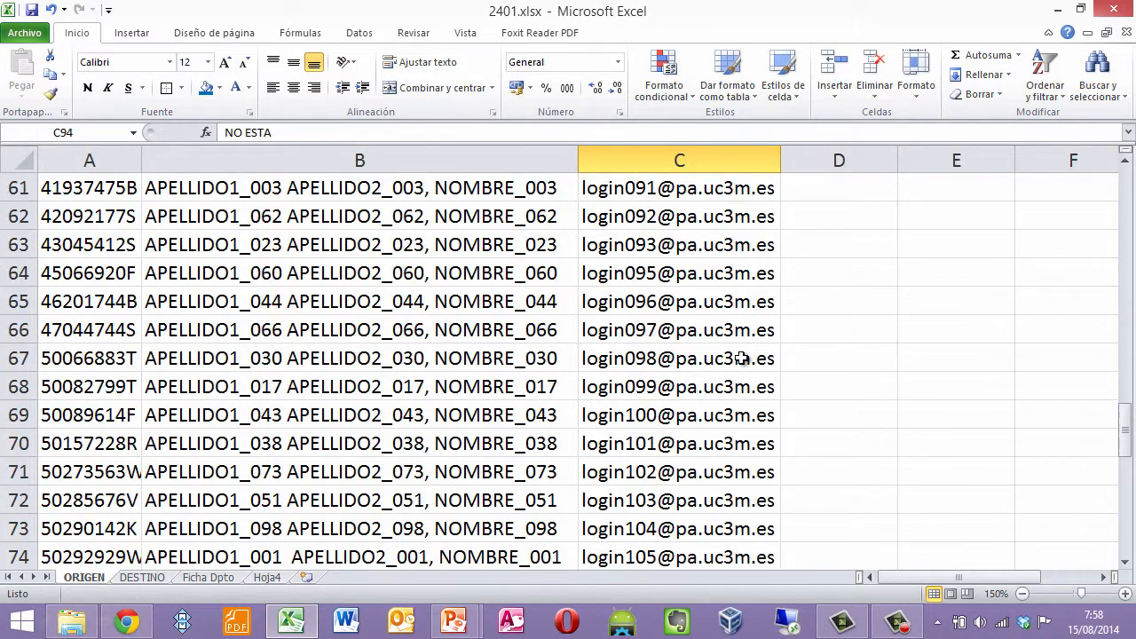
{"action": "scroll", "coordinate": [741, 358], "scroll_direction": "up", "scroll_amount": 6}
{"action": "left_click", "coordinate": [52, 9]}
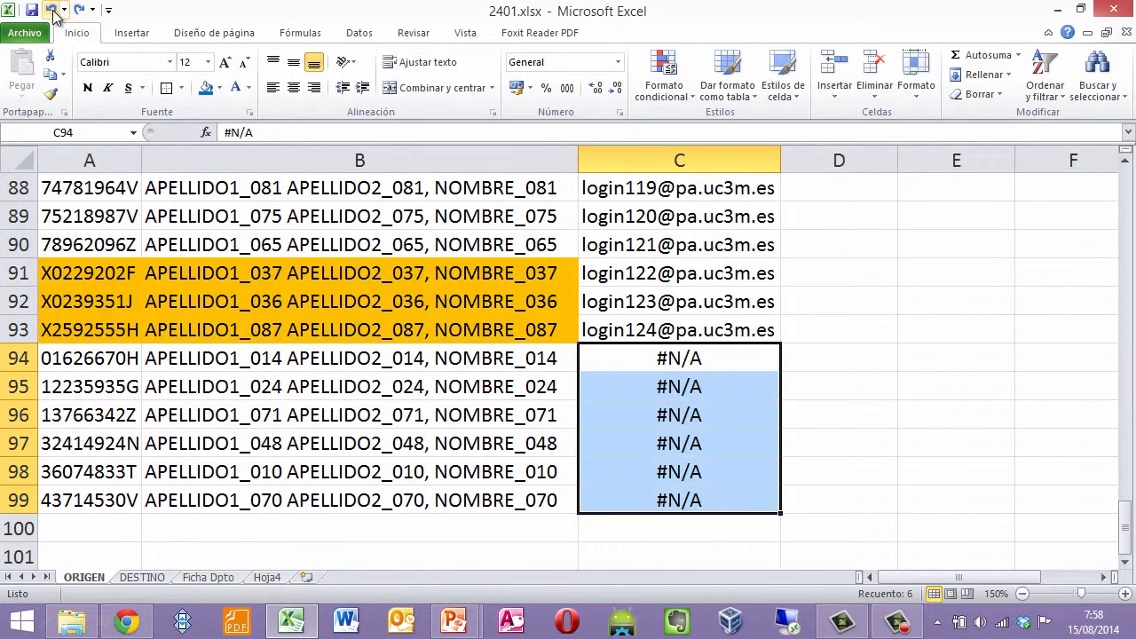
{"action": "left_click", "coordinate": [52, 9]}
{"action": "left_click", "coordinate": [665, 500]}
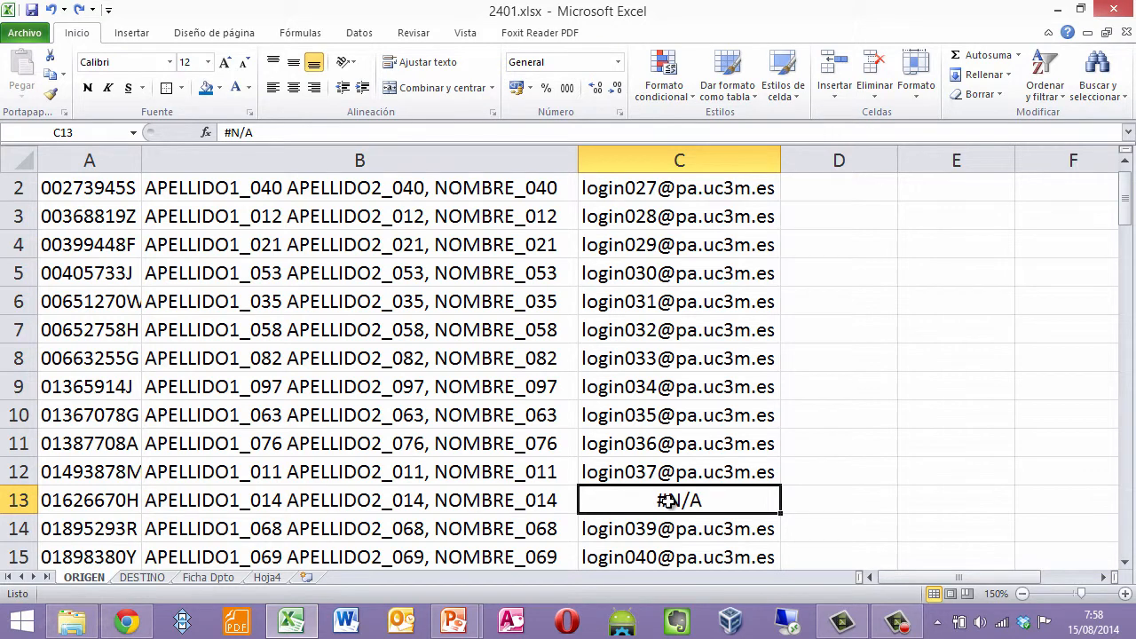
{"action": "left_click", "coordinate": [715, 476]}
{"action": "left_click", "coordinate": [712, 507]}
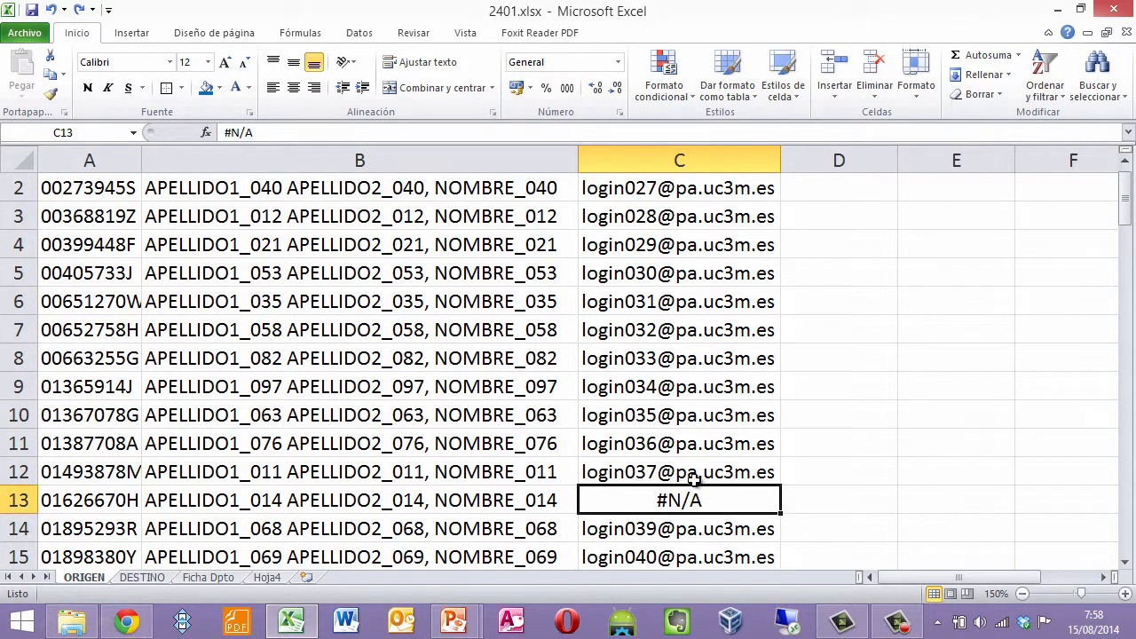
{"action": "left_click", "coordinate": [51, 12]}
{"action": "left_click", "coordinate": [52, 12]}
{"action": "left_click", "coordinate": [675, 443]}
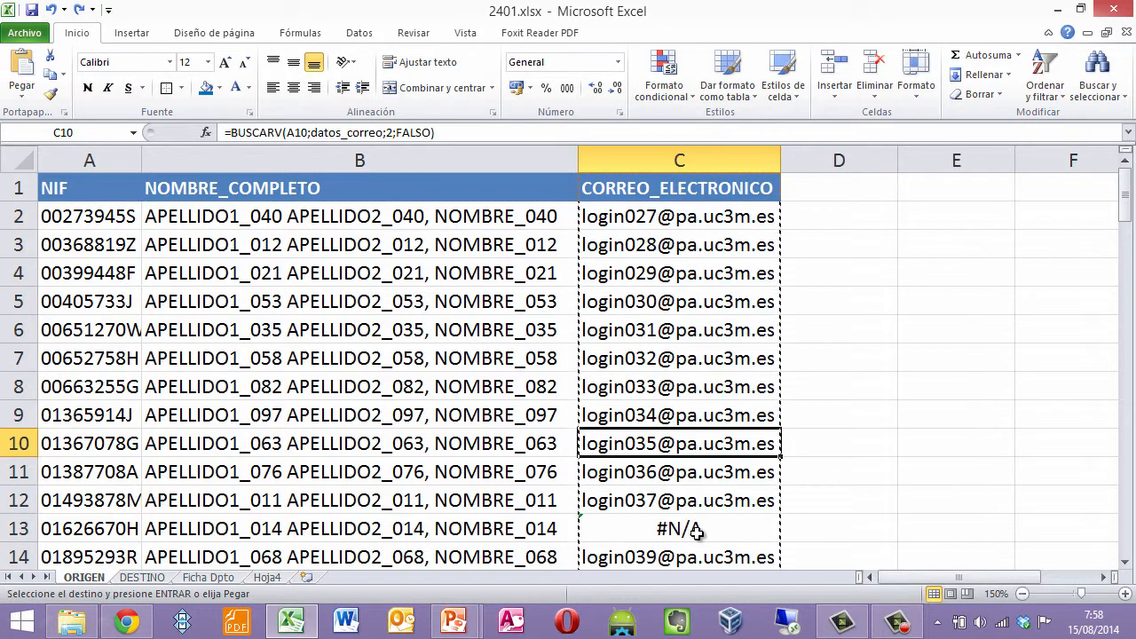
Insert SI.ERROR( before BUSCARV in the formula of cell C13, whose lookup returns #N/A.
{"action": "left_click", "coordinate": [697, 530]}
{"action": "key", "text": "Escape"}
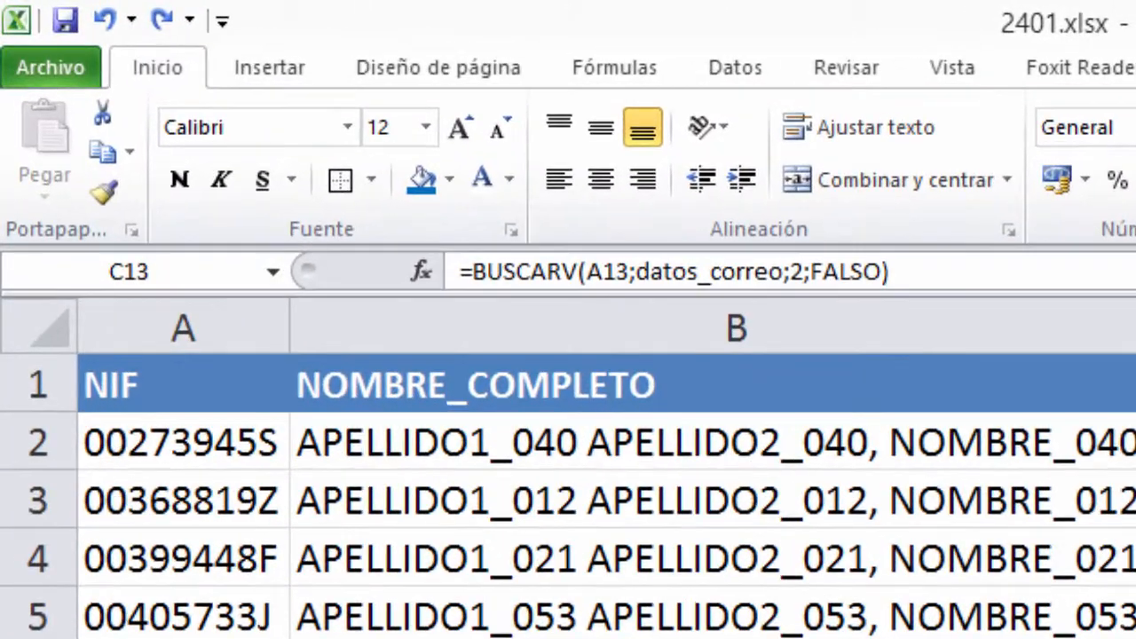
{"action": "left_click", "coordinate": [466, 271]}
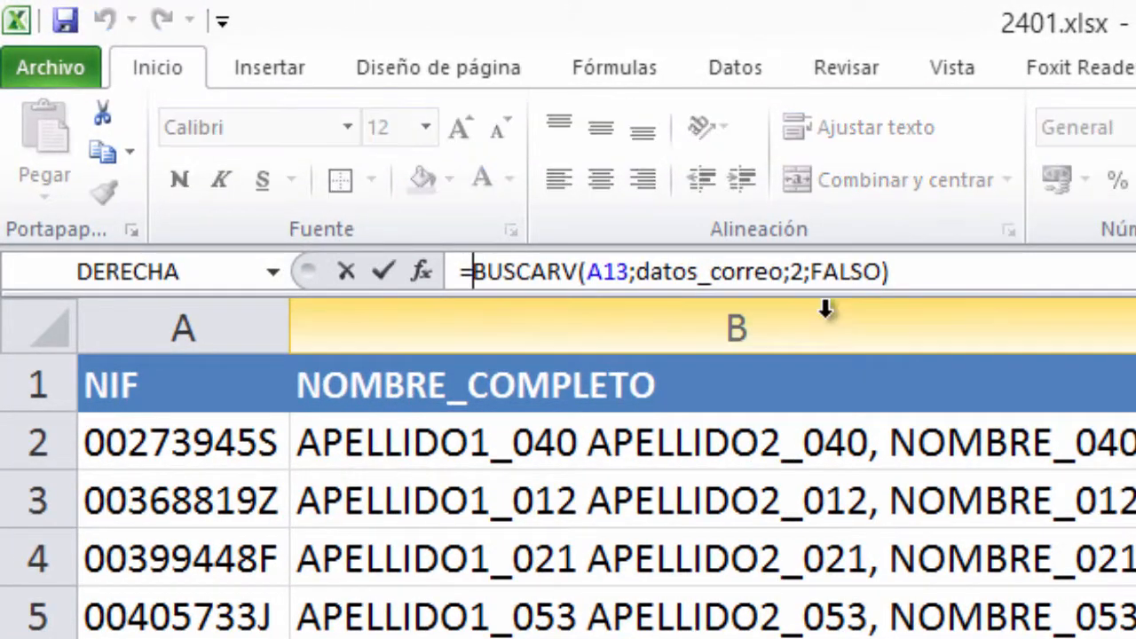
{"action": "type", "text": "SI.ERROR"}
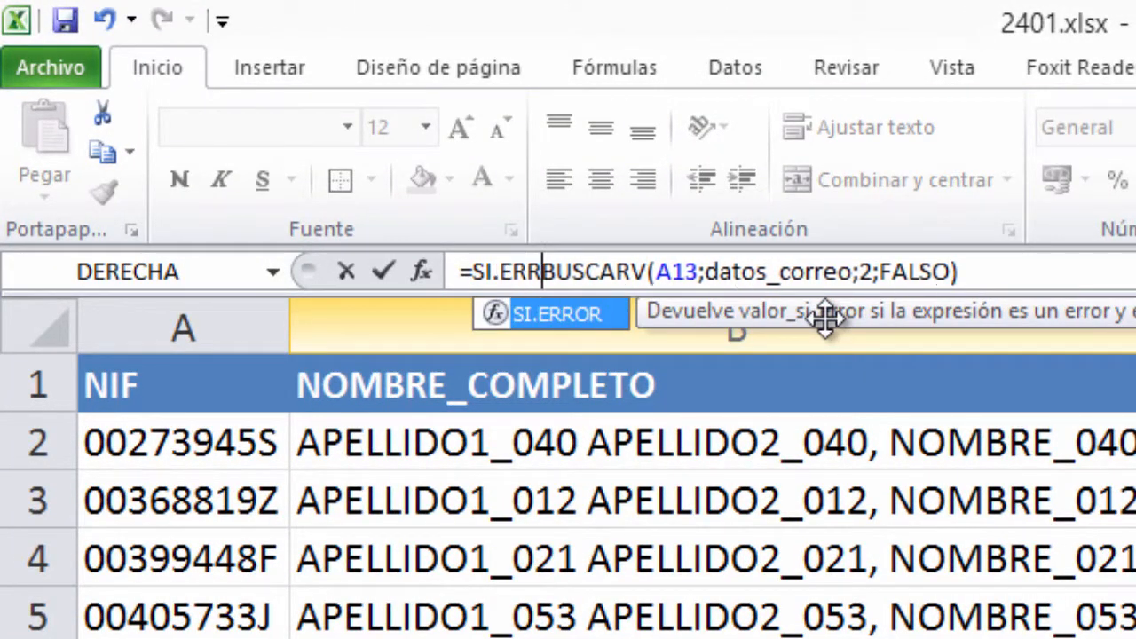
{"action": "type", "text": "("}
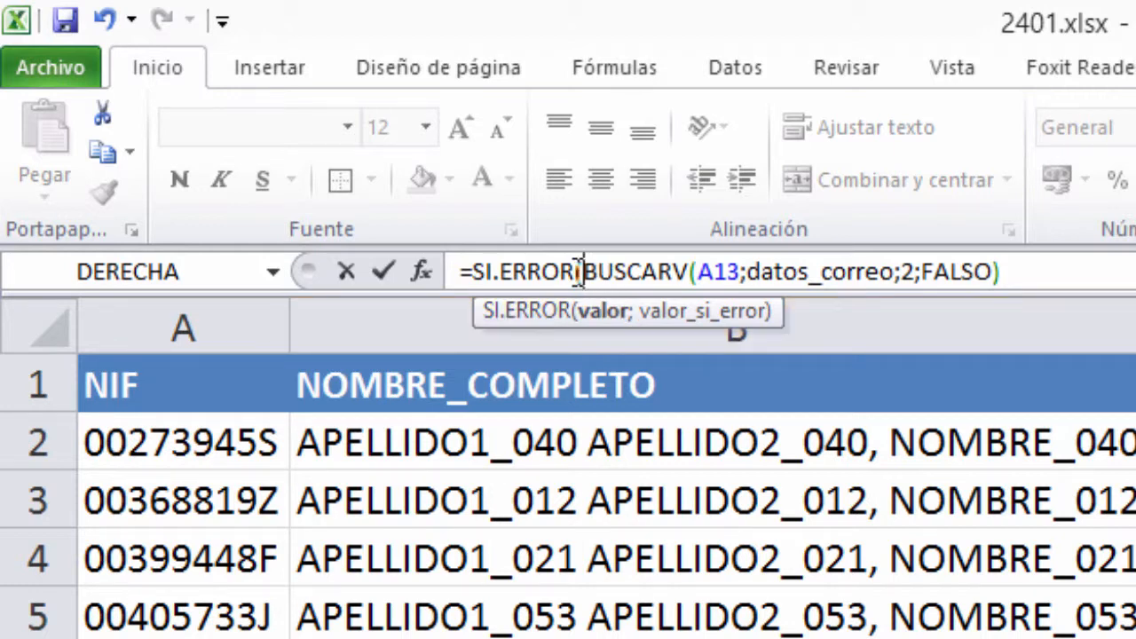
Complete C13's SI.ERROR formula with "NO ESTA" as the value to return on error, and enter it.
{"action": "left_click_drag", "start_coordinate": [582, 272], "coordinate": [1015, 272]}
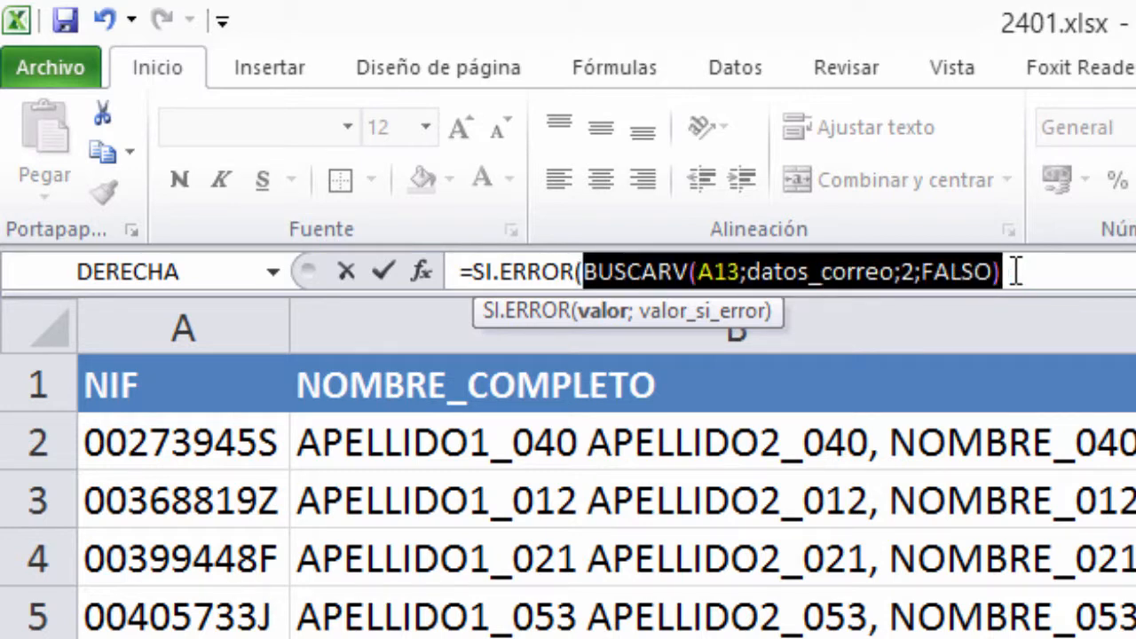
{"action": "left_click", "coordinate": [1014, 271]}
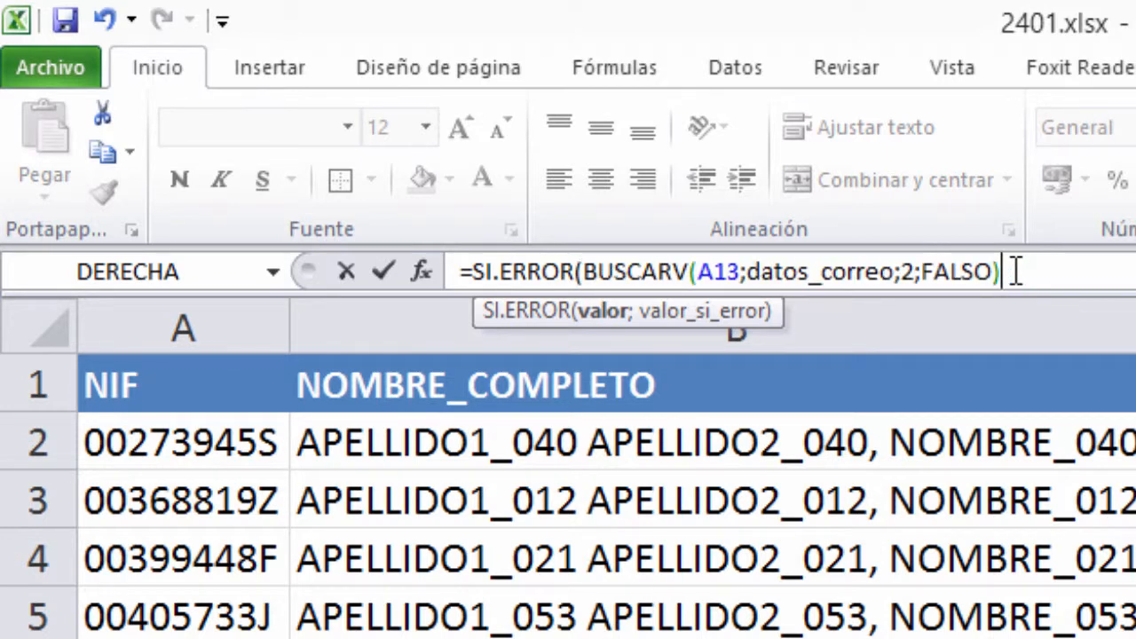
{"action": "type", "text": ";"}
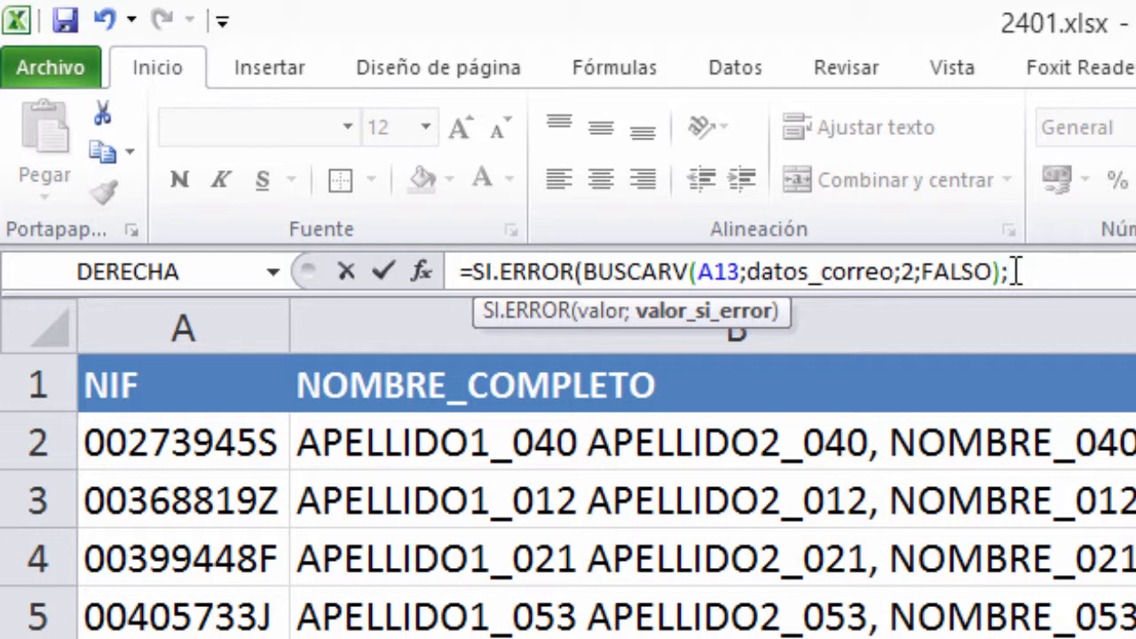
{"action": "type", "text": "\"NO esta"}
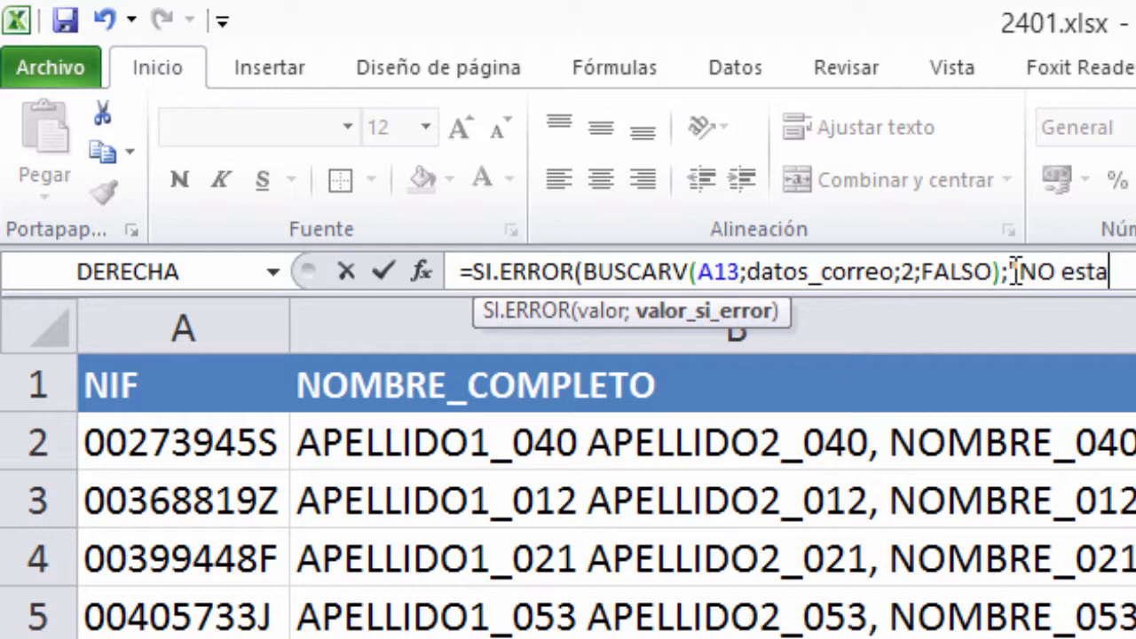
{"action": "key", "text": "BackSpace"}
{"action": "key", "text": "BackSpace"}
{"action": "key", "text": "BackSpace"}
{"action": "key", "text": "BackSpace"}
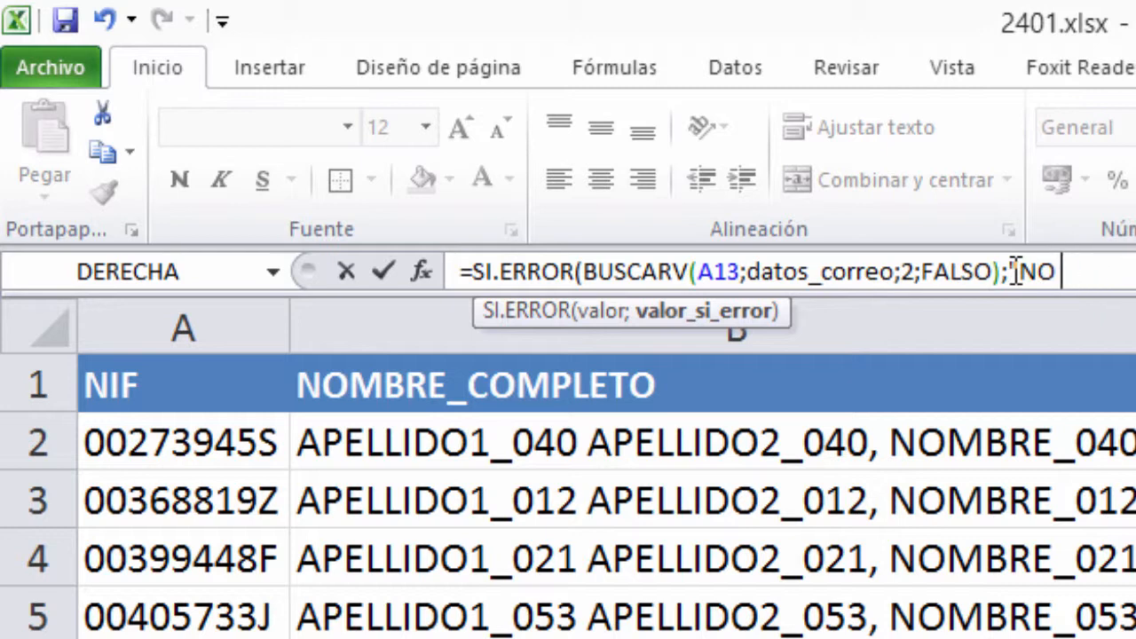
{"action": "type", "text": "ESTA\""}
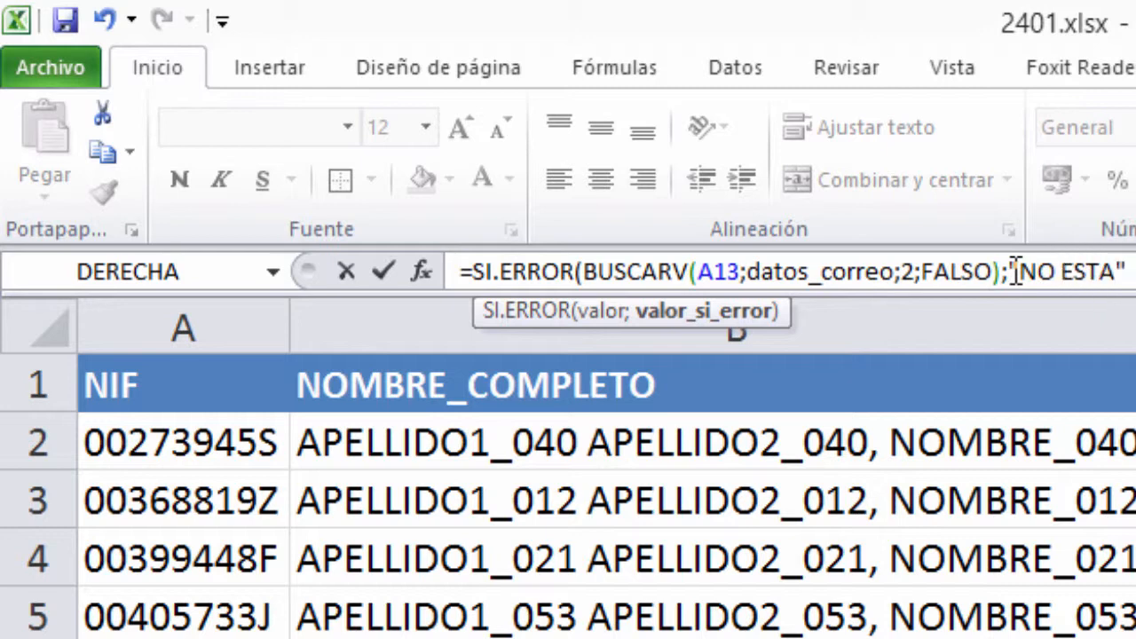
{"action": "type", "text": ")"}
{"action": "key", "text": "Return"}
{"action": "key", "text": "Up"}
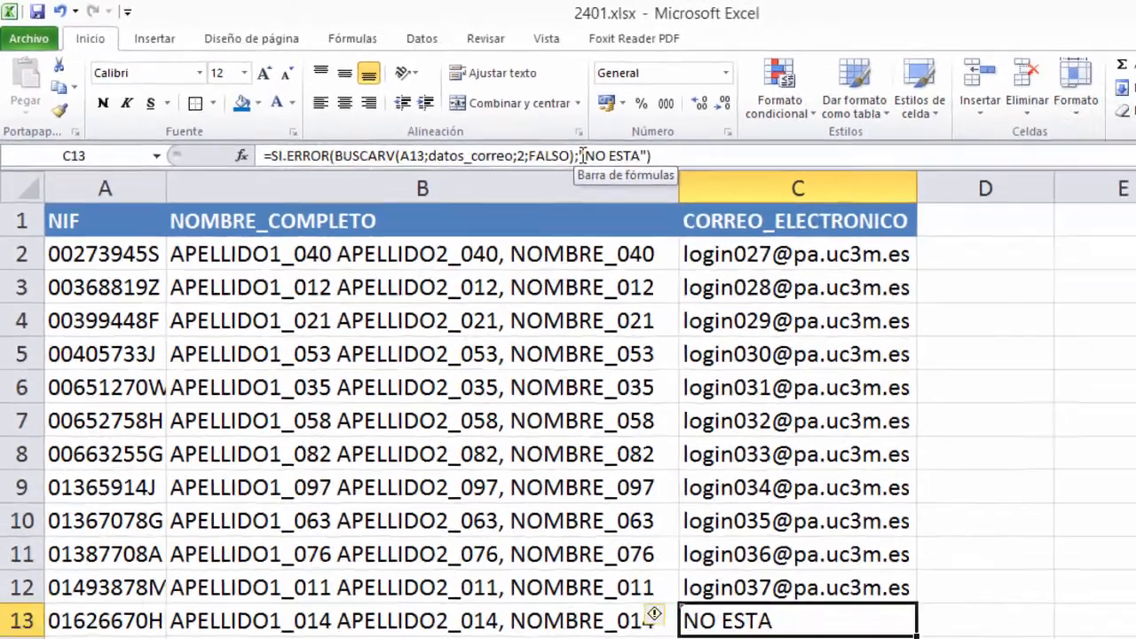
Copy C13's SI.ERROR formula up to C2 and down through the rest of the CORREO_ELECTRONICO column.
{"action": "left_click_drag", "start_coordinate": [916, 635], "coordinate": [901, 533]}
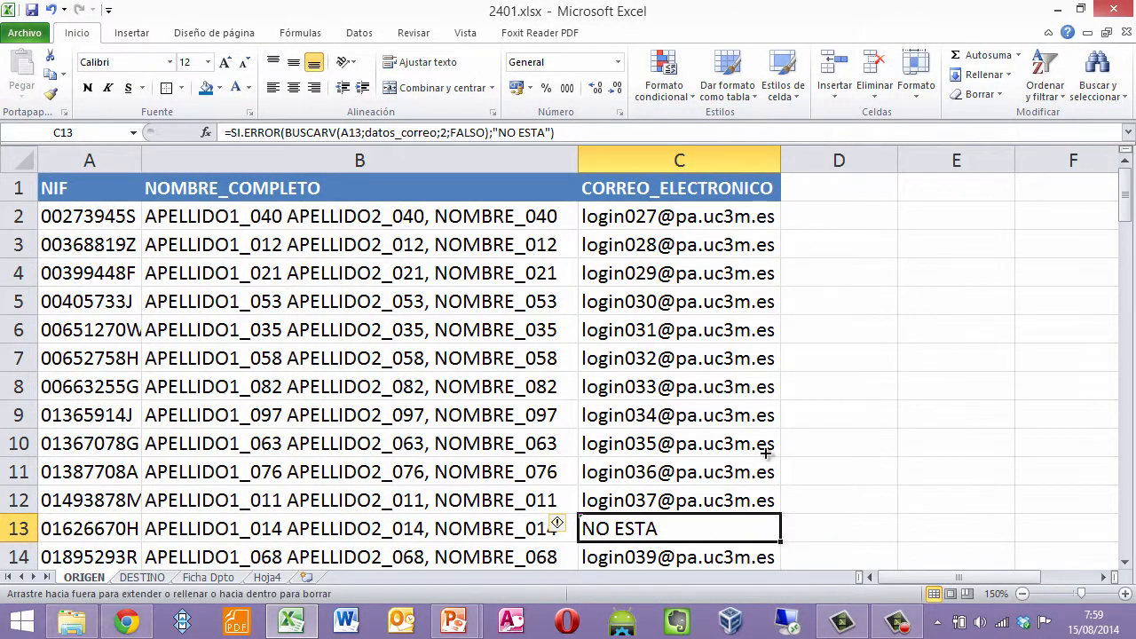
{"action": "left_click_drag", "start_coordinate": [765, 453], "coordinate": [790, 218]}
{"action": "scroll", "coordinate": [703, 212], "scroll_direction": "down", "scroll_amount": 3}
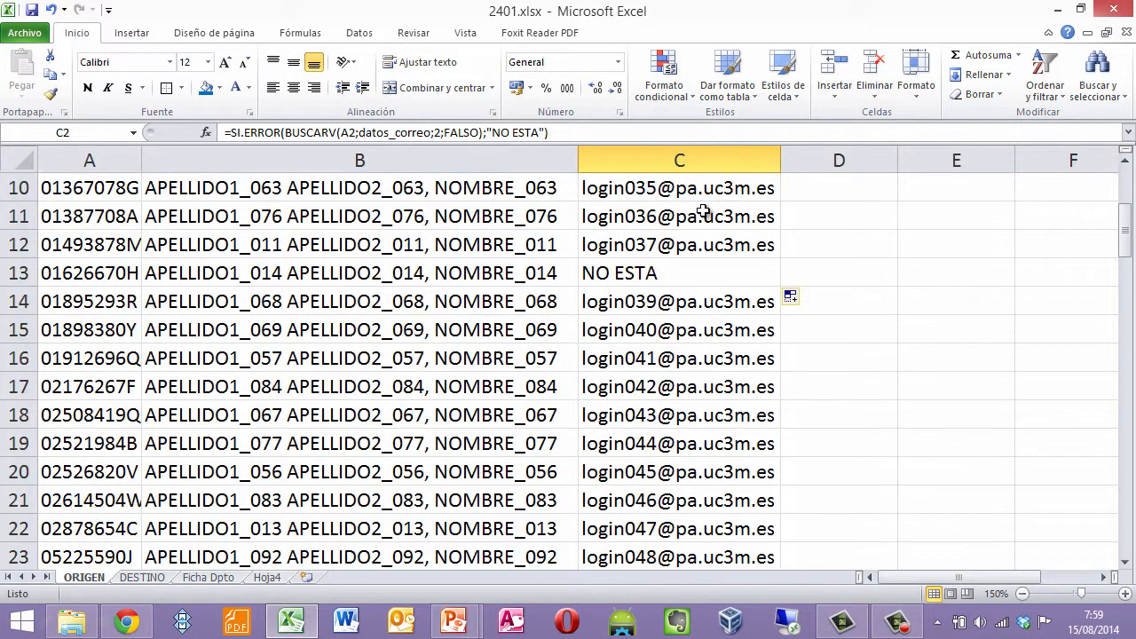
{"action": "left_click", "coordinate": [717, 276]}
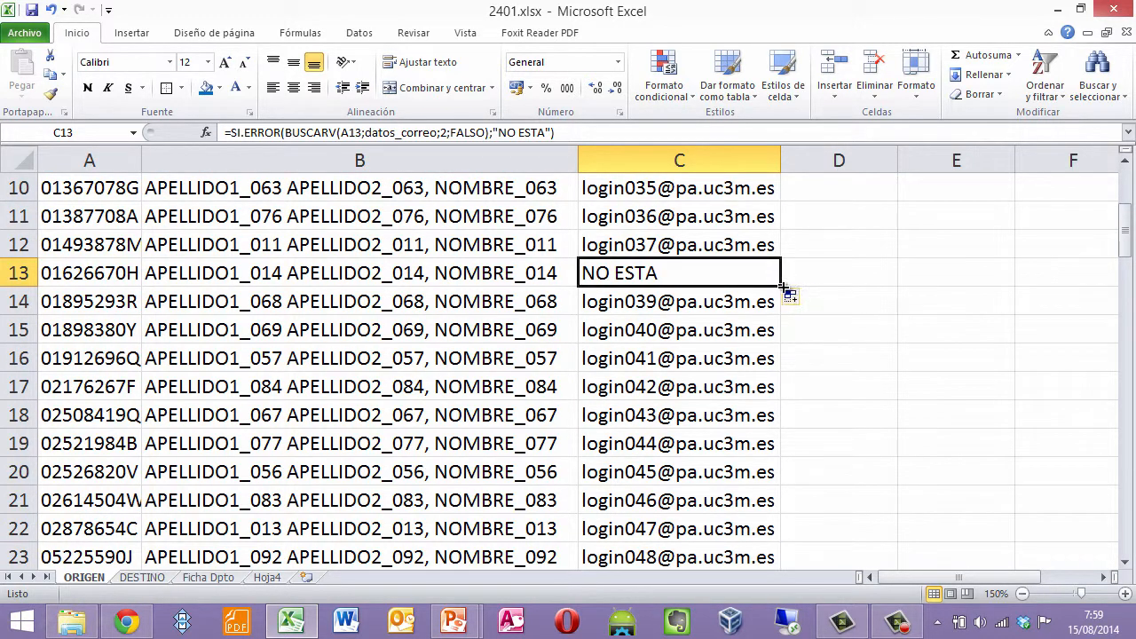
{"action": "double_click", "coordinate": [781, 286]}
{"action": "left_click", "coordinate": [689, 312]}
{"action": "scroll", "coordinate": [687, 306], "scroll_direction": "up", "scroll_amount": 1}
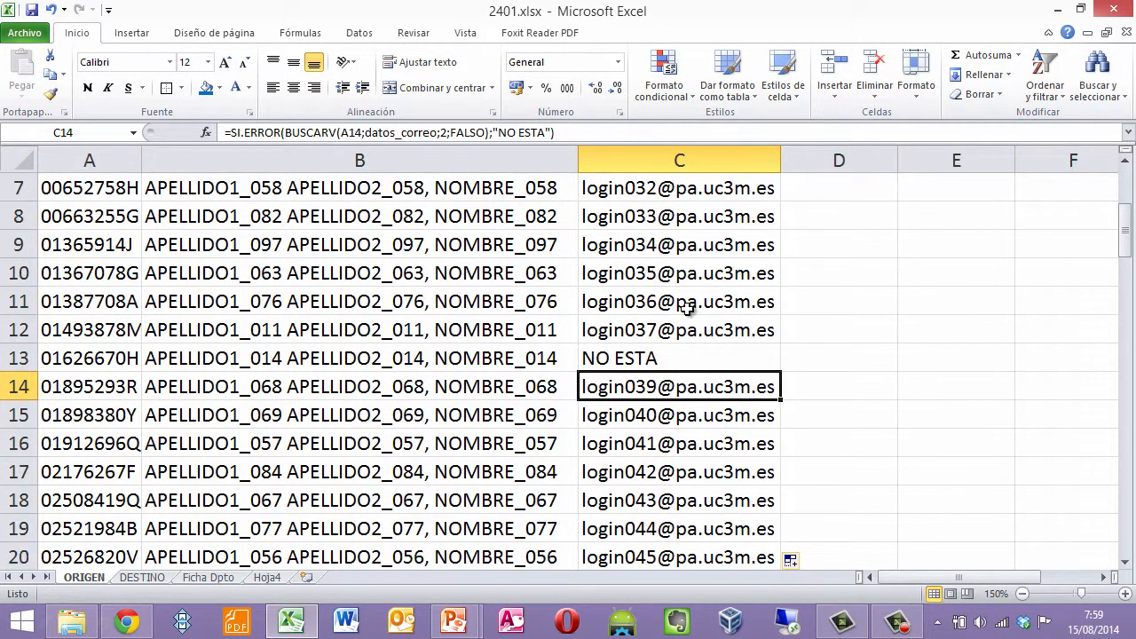
{"action": "scroll", "coordinate": [687, 306], "scroll_direction": "up", "scroll_amount": 2}
Examine the SI.ERROR function and its BUSCARV argument in the formula of cell C2.
{"action": "left_click", "coordinate": [656, 220]}
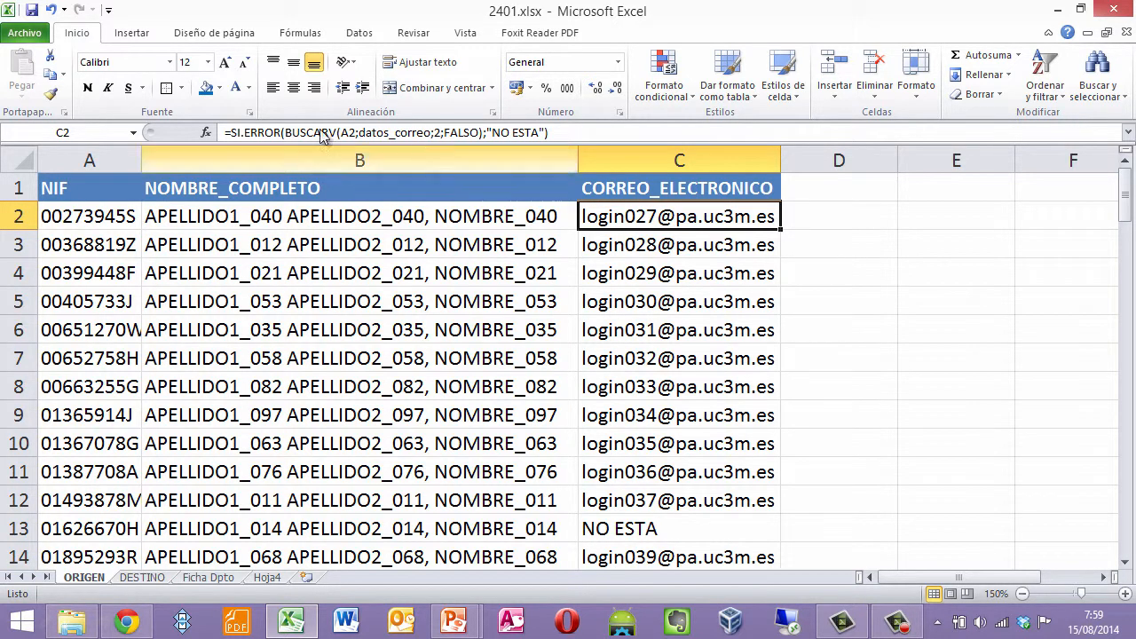
{"action": "left_click", "coordinate": [251, 133]}
{"action": "double_click", "coordinate": [251, 133]}
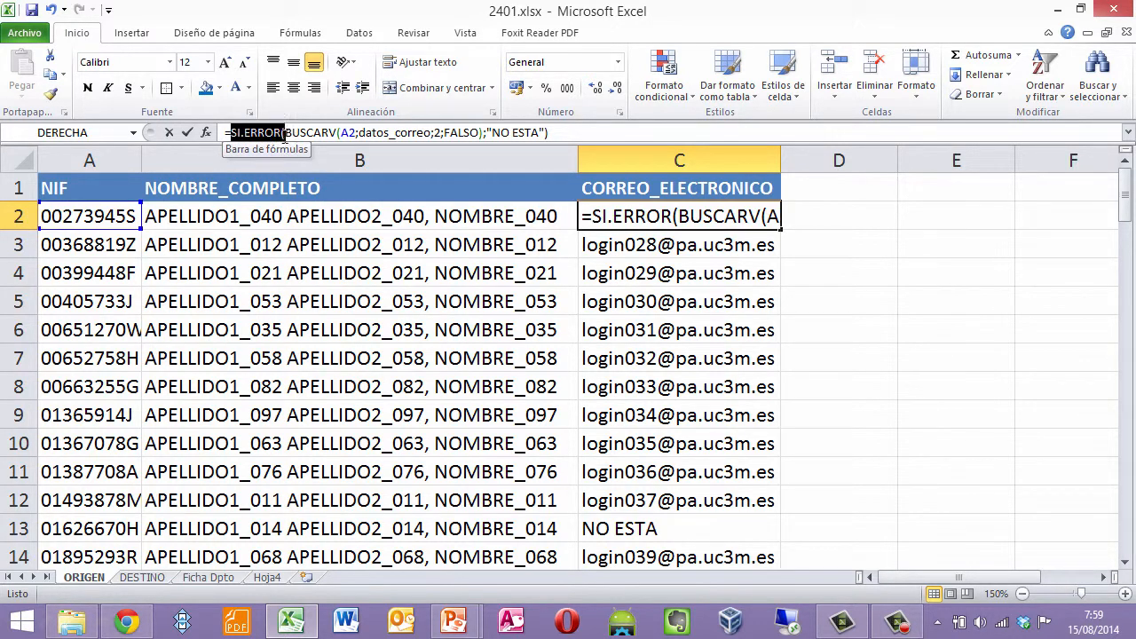
{"action": "key", "text": "Escape"}
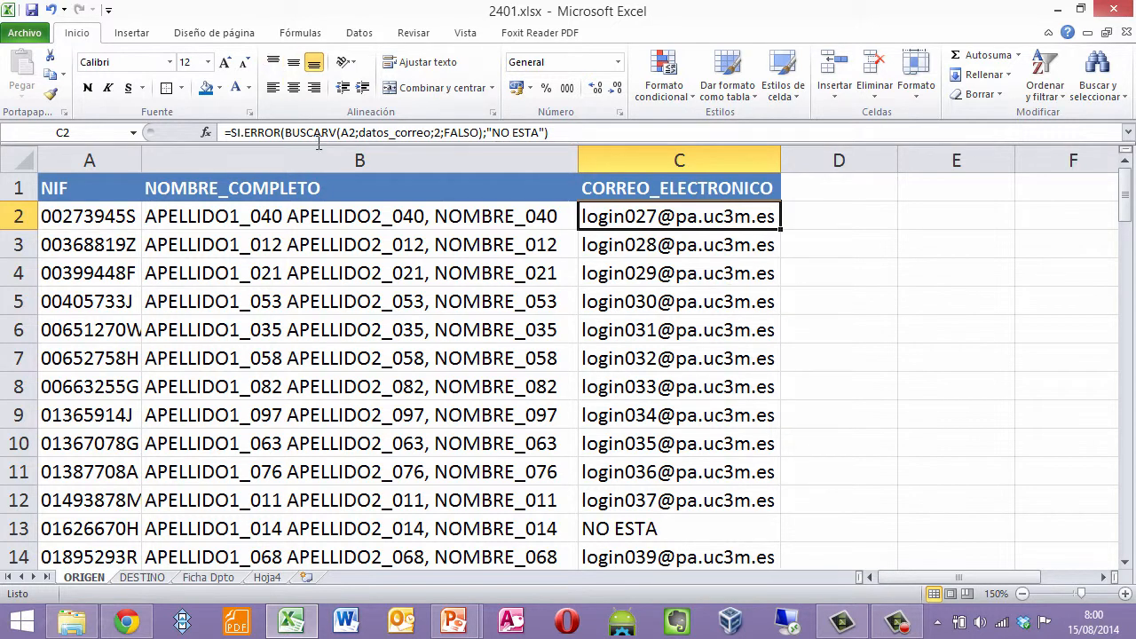
{"action": "left_click_drag", "start_coordinate": [287, 133], "coordinate": [482, 133]}
{"action": "key", "text": "Return"}
{"action": "key", "text": "Return"}
{"action": "key", "text": "Return"}
{"action": "key", "text": "Return"}
{"action": "key", "text": "Return"}
{"action": "key", "text": "Return"}
{"action": "key", "text": "Return"}
{"action": "key", "text": "Return"}
{"action": "key", "text": "Return"}
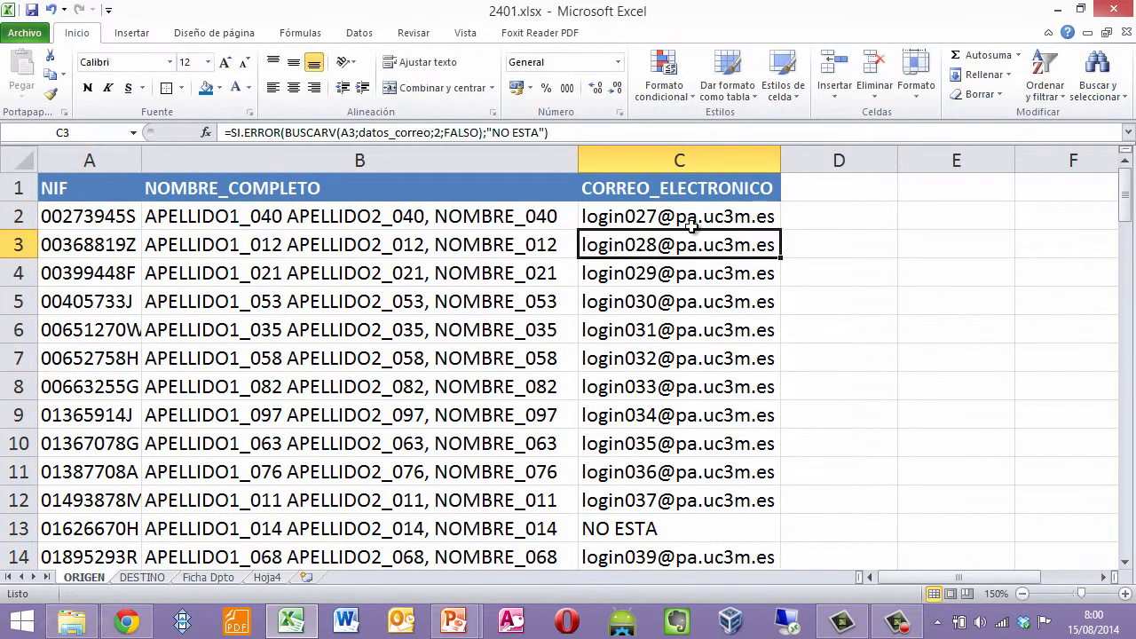
Examine the BUSCARV argument and the error value in the formula of cell C13.
{"action": "key", "text": "Down"}
{"action": "key", "text": "Down"}
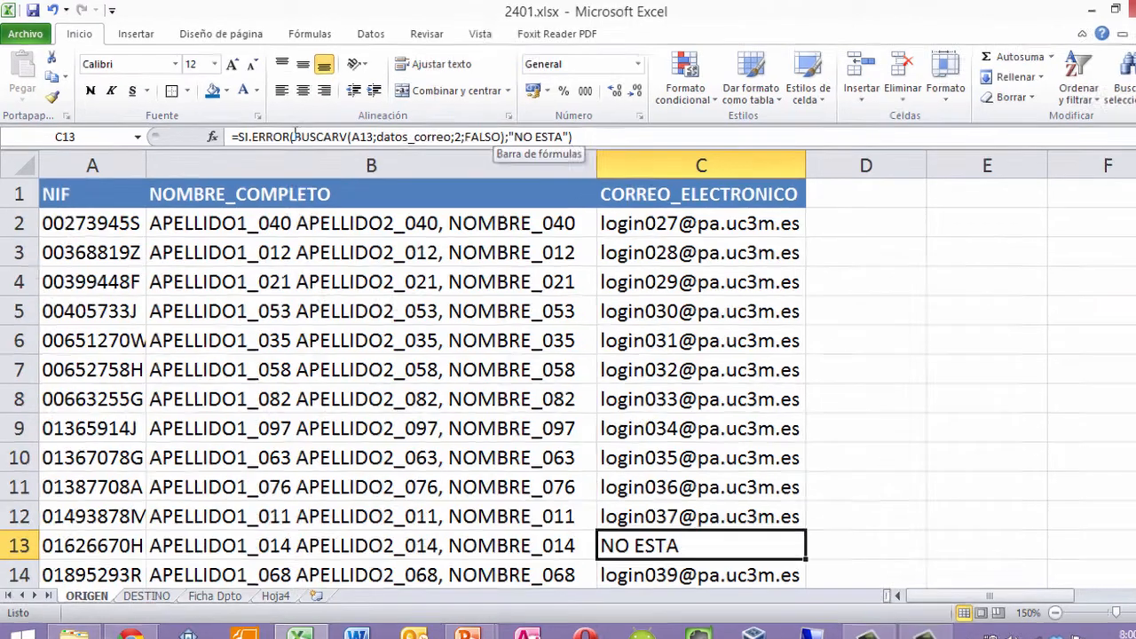
{"action": "left_click_drag", "start_coordinate": [285, 134], "coordinate": [382, 137]}
{"action": "left_click_drag", "start_coordinate": [753, 271], "coordinate": [962, 267]}
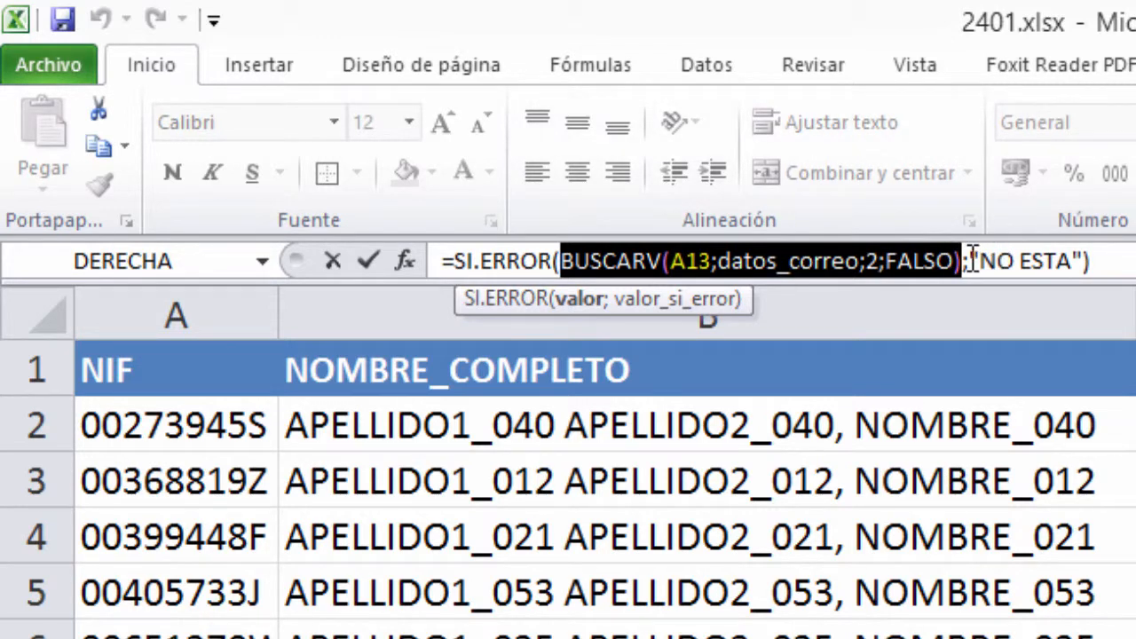
{"action": "key", "text": "Return"}
{"action": "key", "text": "Up"}
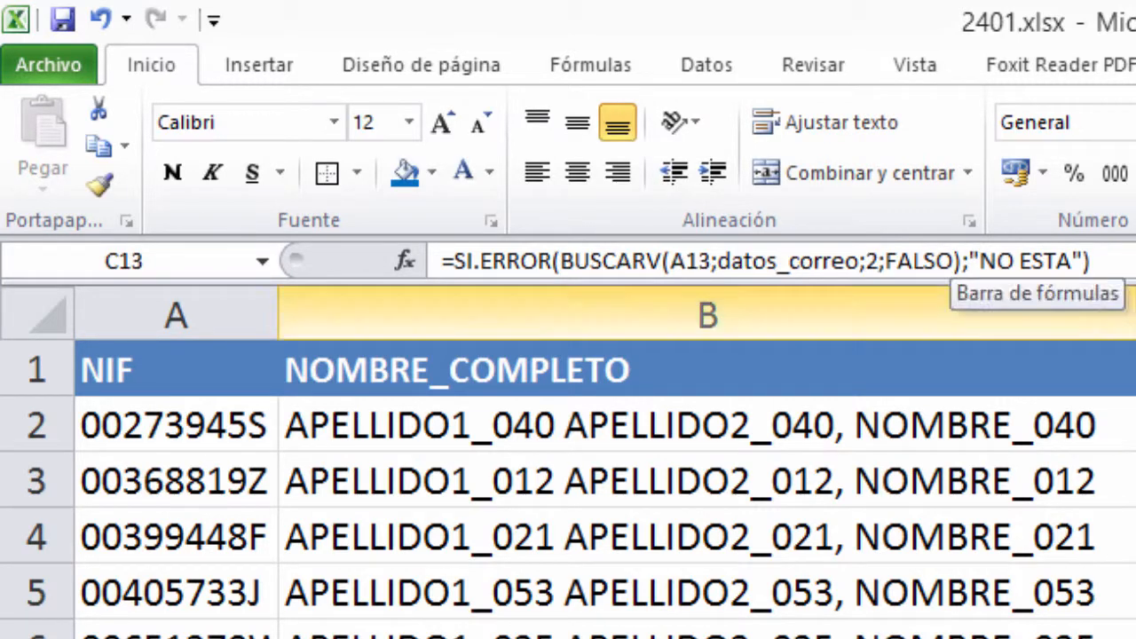
Check the remaining rows of the CORREO_ELECTRONICO column, including the formula in C41.
{"action": "scroll", "coordinate": [604, 479], "scroll_direction": "down", "scroll_amount": 10}
{"action": "left_click", "coordinate": [1135, 638]}
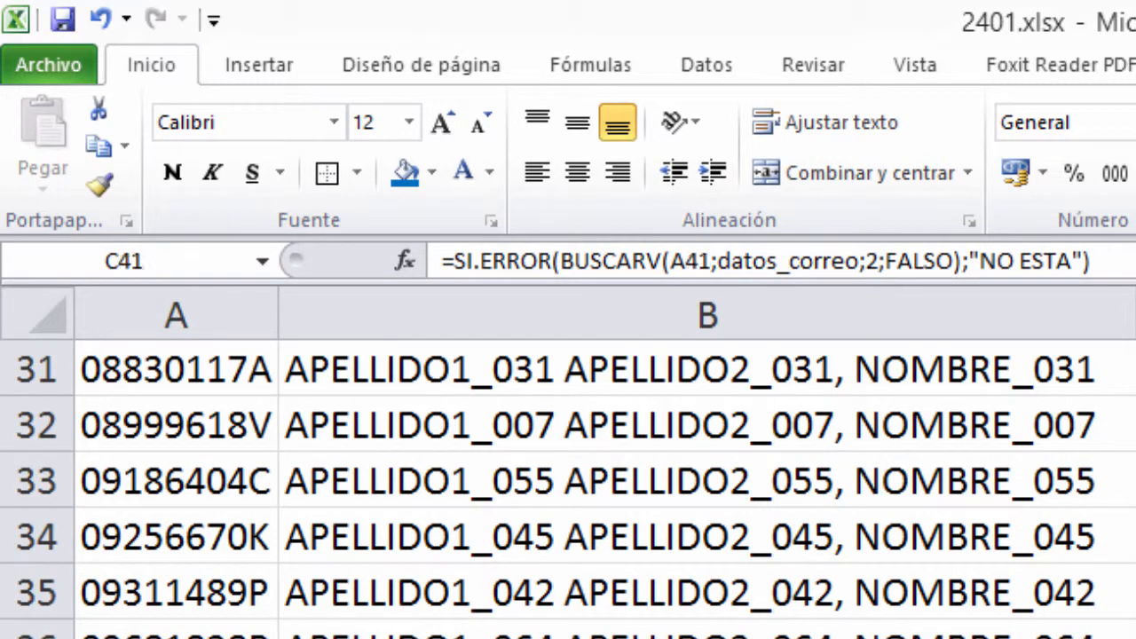
{"action": "scroll", "coordinate": [603, 479], "scroll_direction": "down", "scroll_amount": 10}
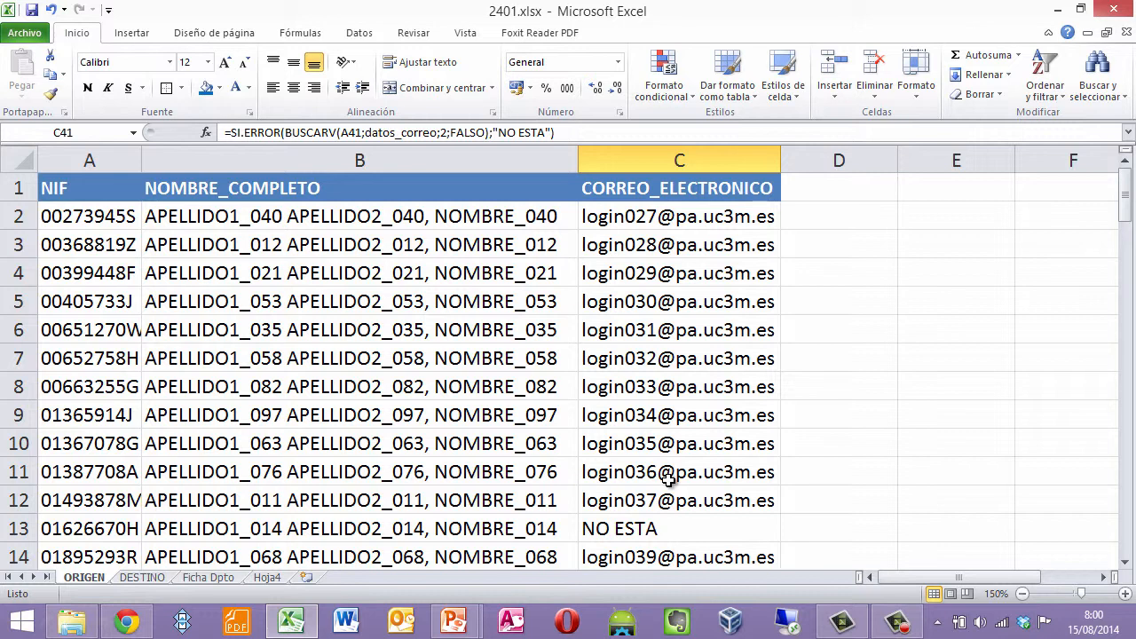
On the Ficha Dpto sheet, choose ECONOMIA as the department in A2.
{"action": "left_click", "coordinate": [227, 577]}
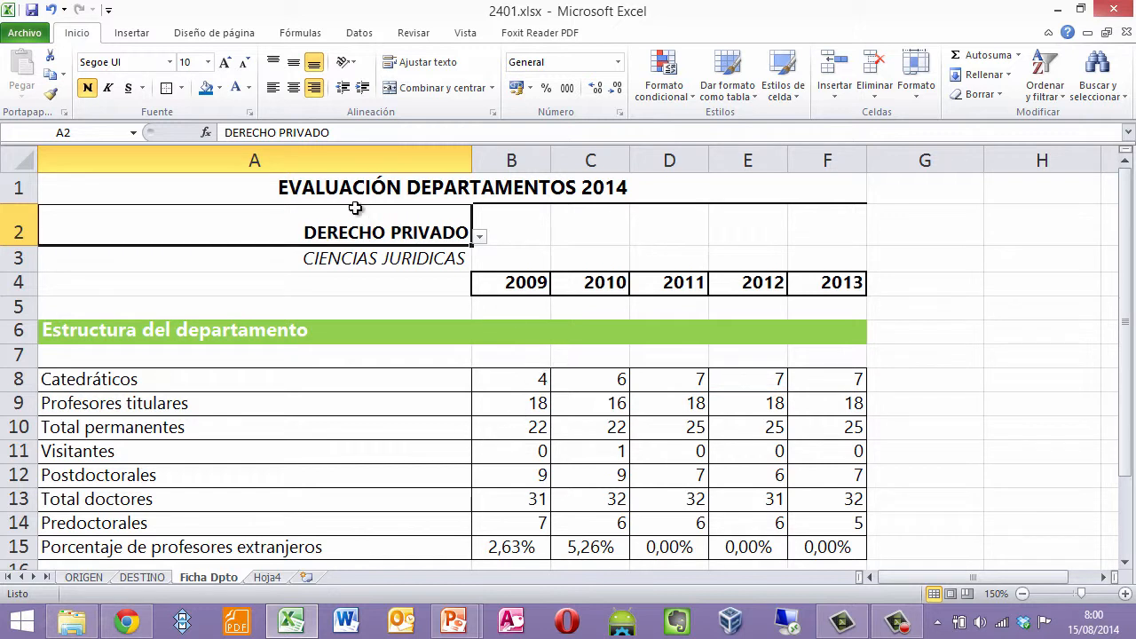
{"action": "left_click", "coordinate": [479, 236]}
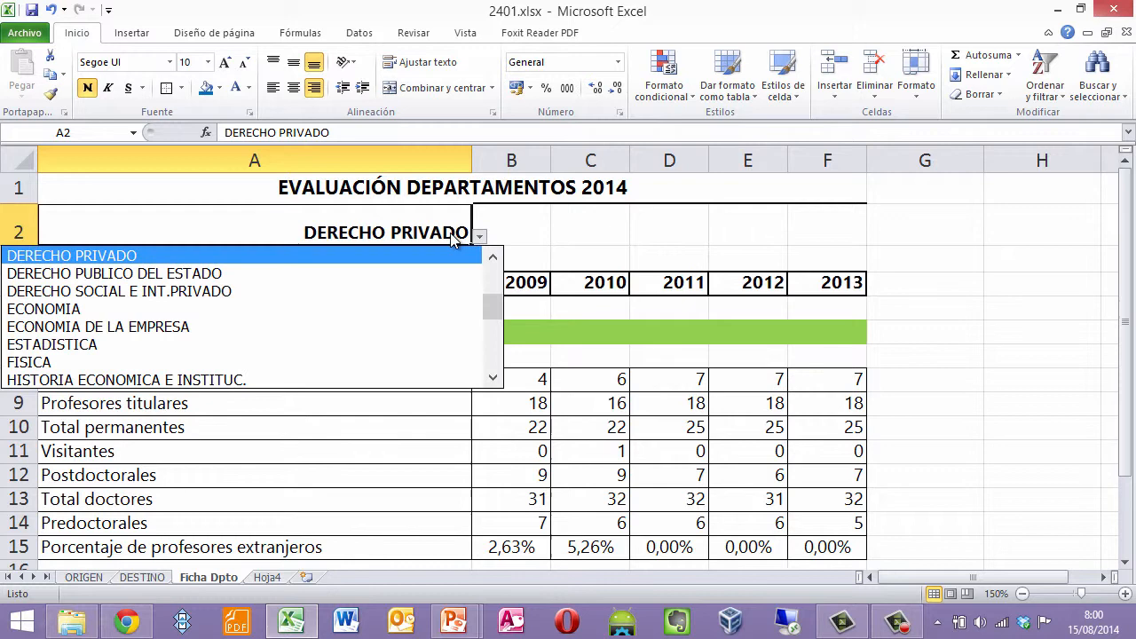
{"action": "left_click", "coordinate": [362, 306]}
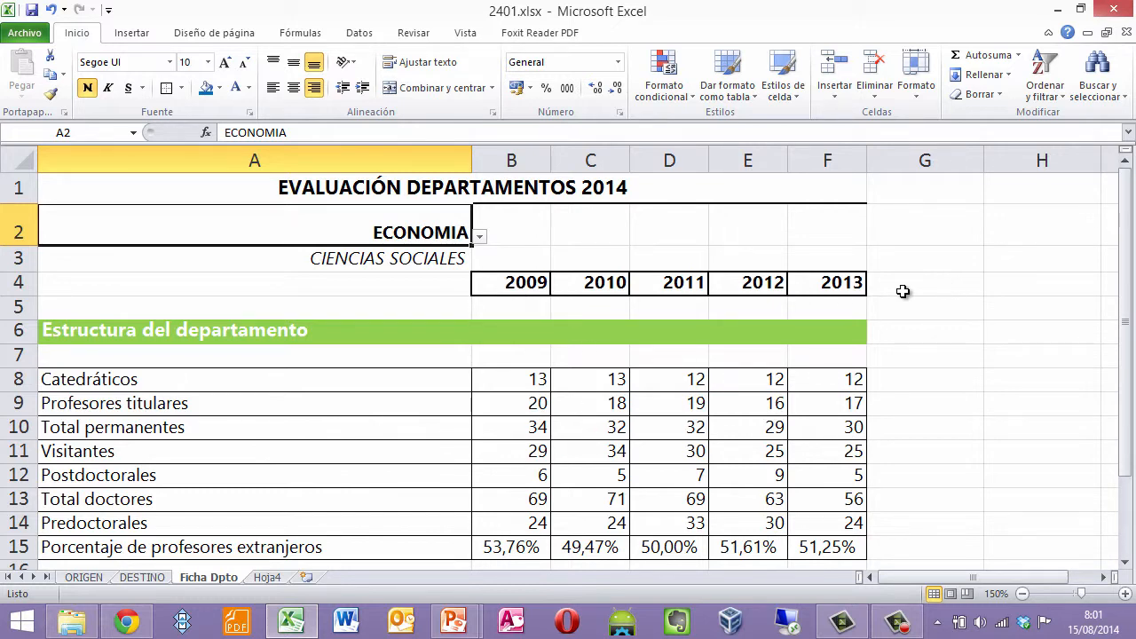
Change the department in A2 to ANALISIS SOCIAL and check the Porcentaje de profesores extranjeros row.
{"action": "left_click", "coordinate": [479, 238]}
{"action": "left_click_drag", "start_coordinate": [492, 322], "coordinate": [493, 275]}
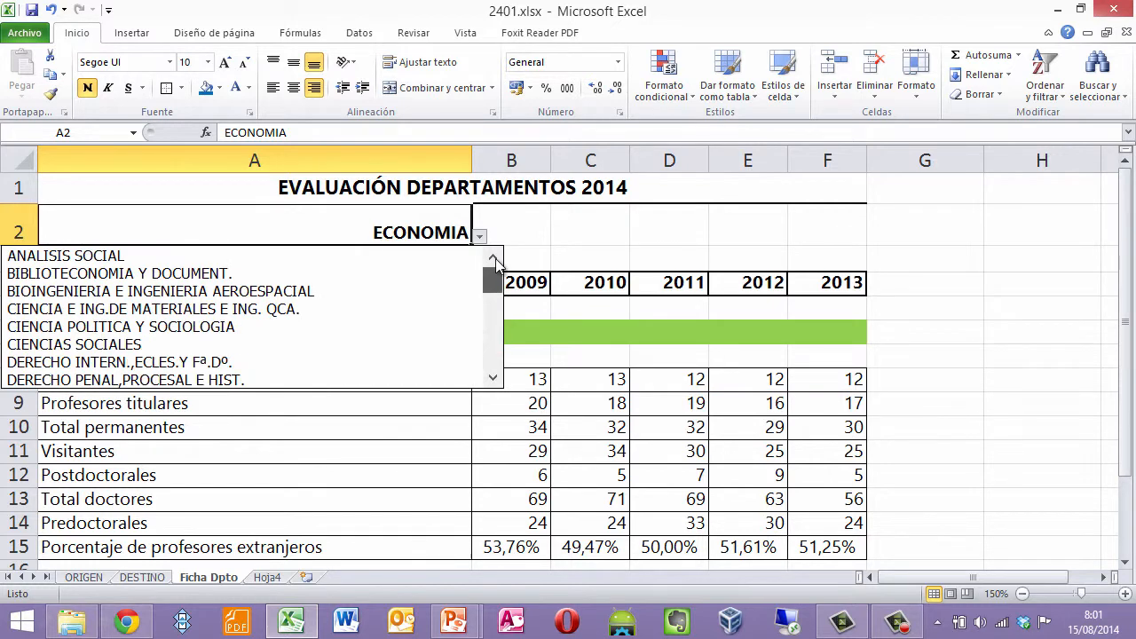
{"action": "left_click", "coordinate": [388, 257]}
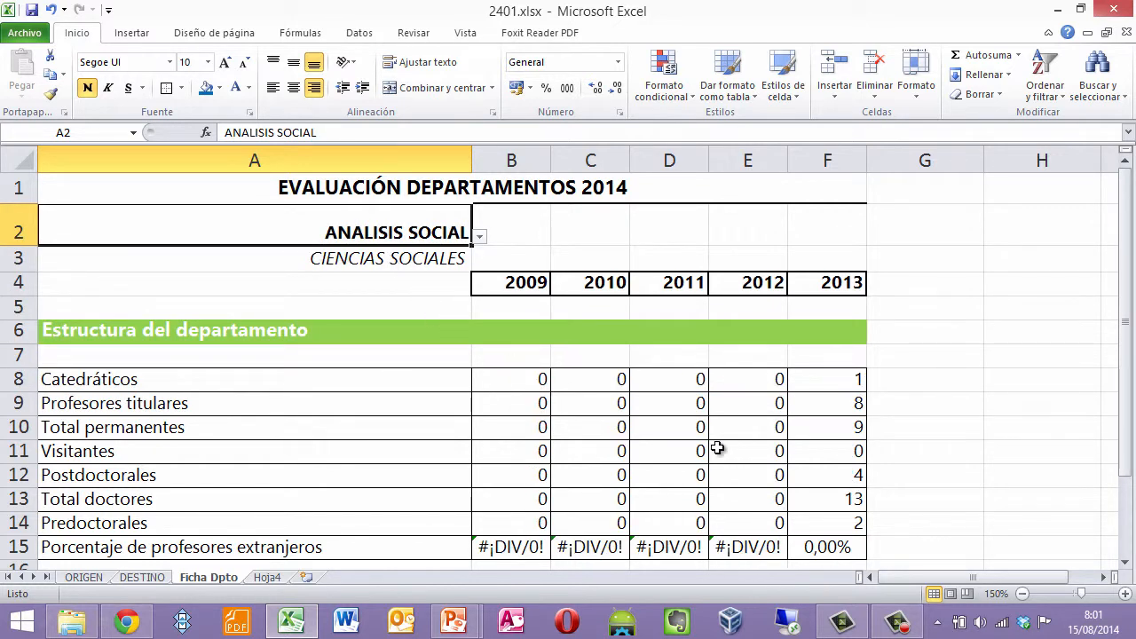
{"action": "scroll", "coordinate": [755, 406], "scroll_direction": "down", "scroll_amount": 1}
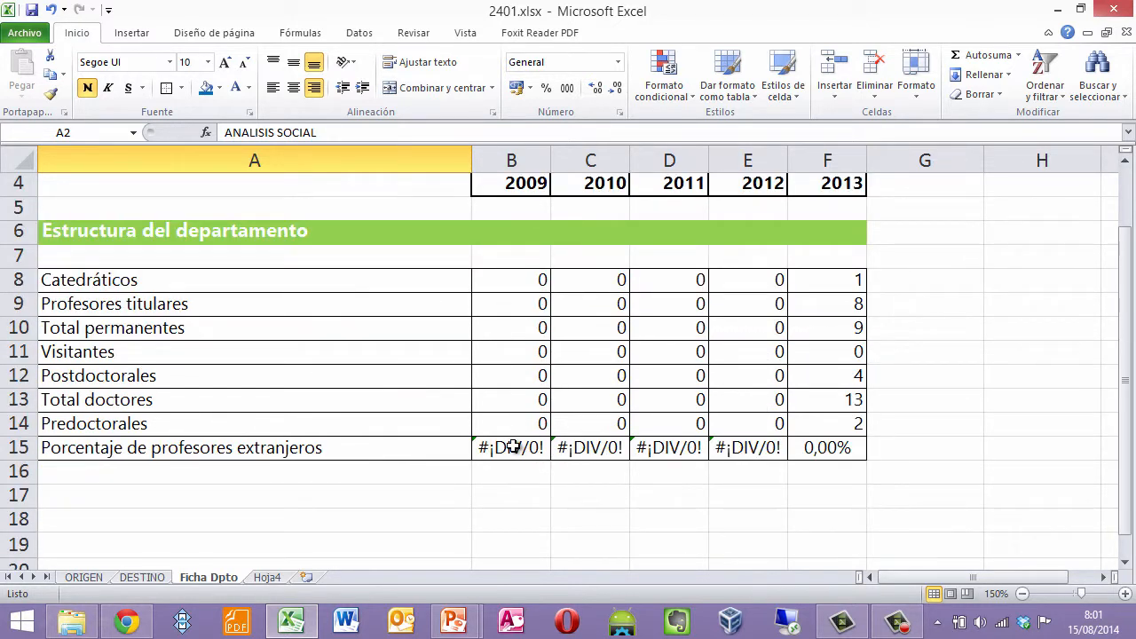
Review the list of error types on Hoja4 and the ORIGEN lookups, and return to the percentage row on Ficha Dpto.
{"action": "left_click", "coordinate": [273, 577]}
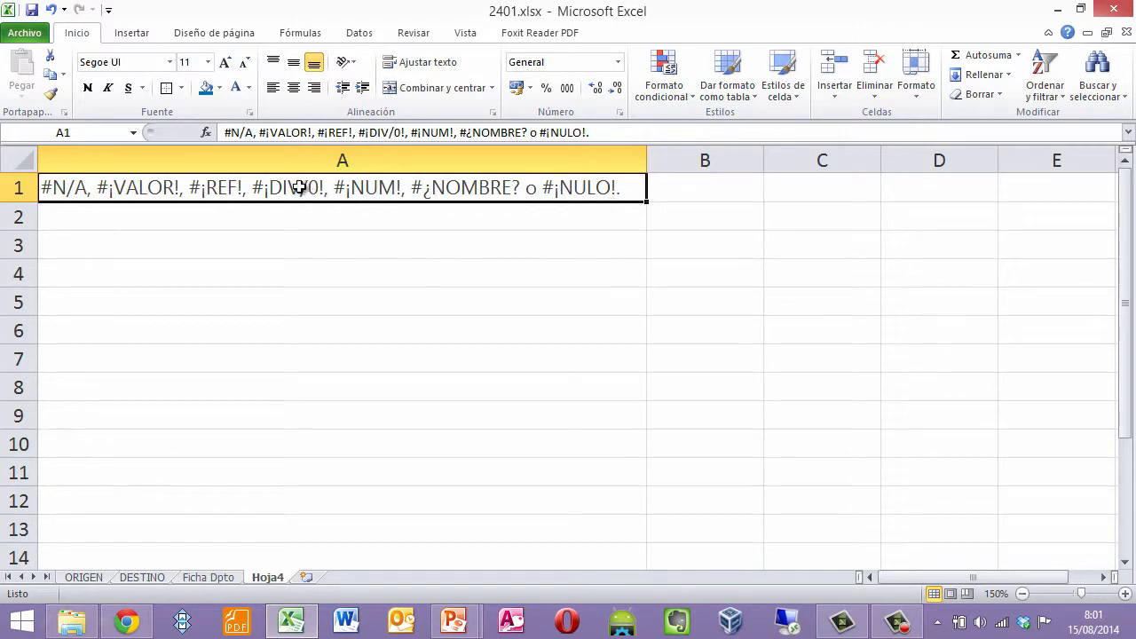
{"action": "left_click", "coordinate": [86, 577]}
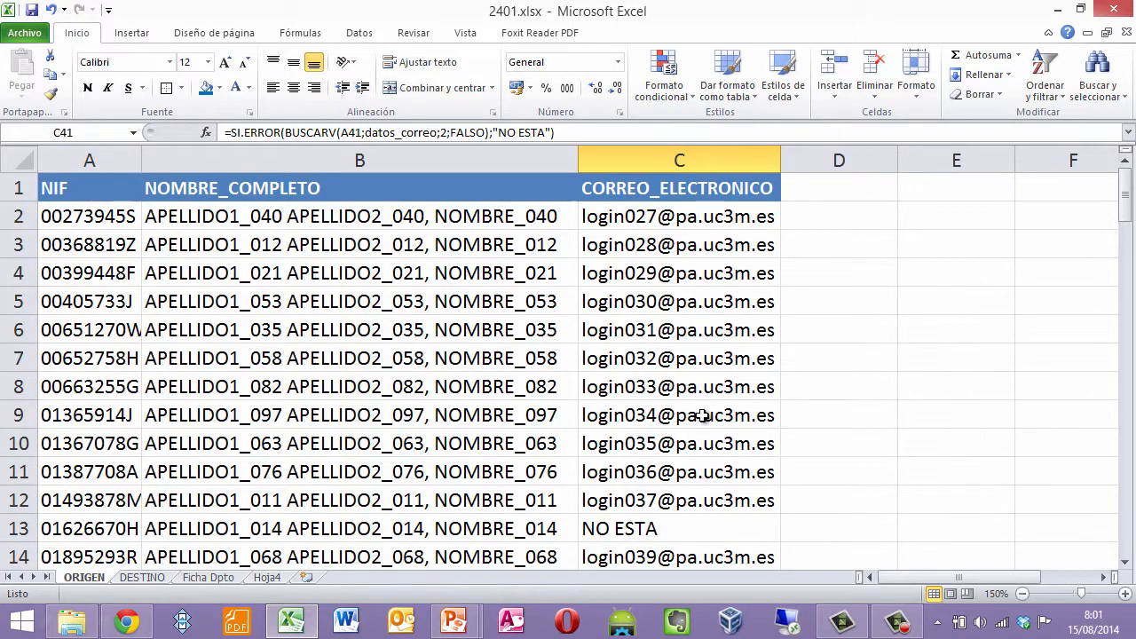
{"action": "left_click", "coordinate": [189, 578]}
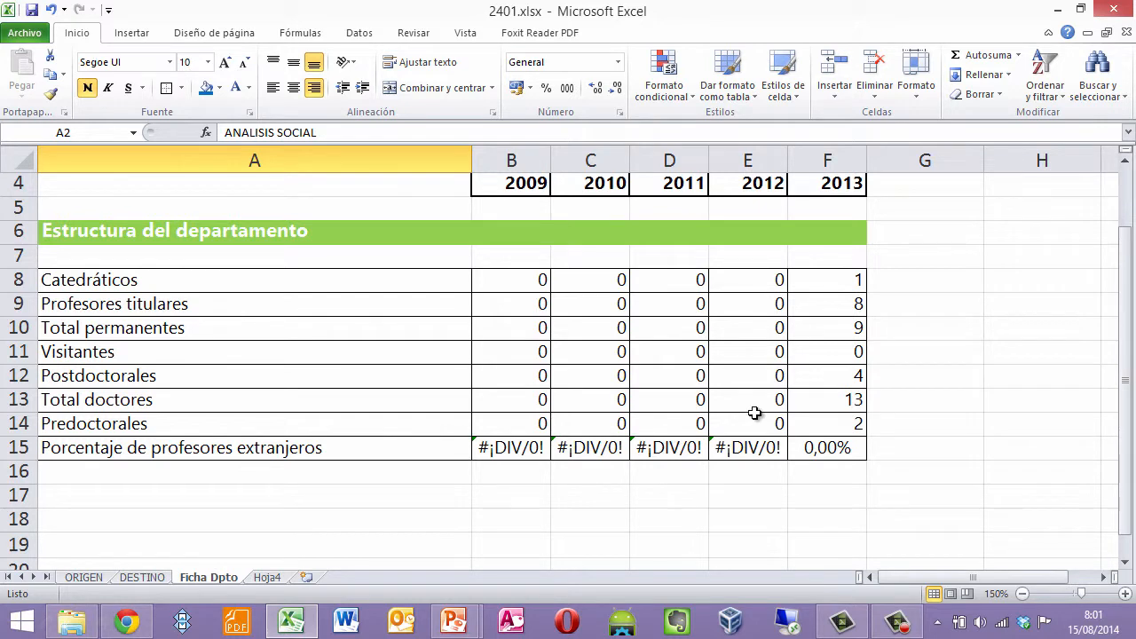
{"action": "scroll", "coordinate": [753, 411], "scroll_direction": "up", "scroll_amount": 1}
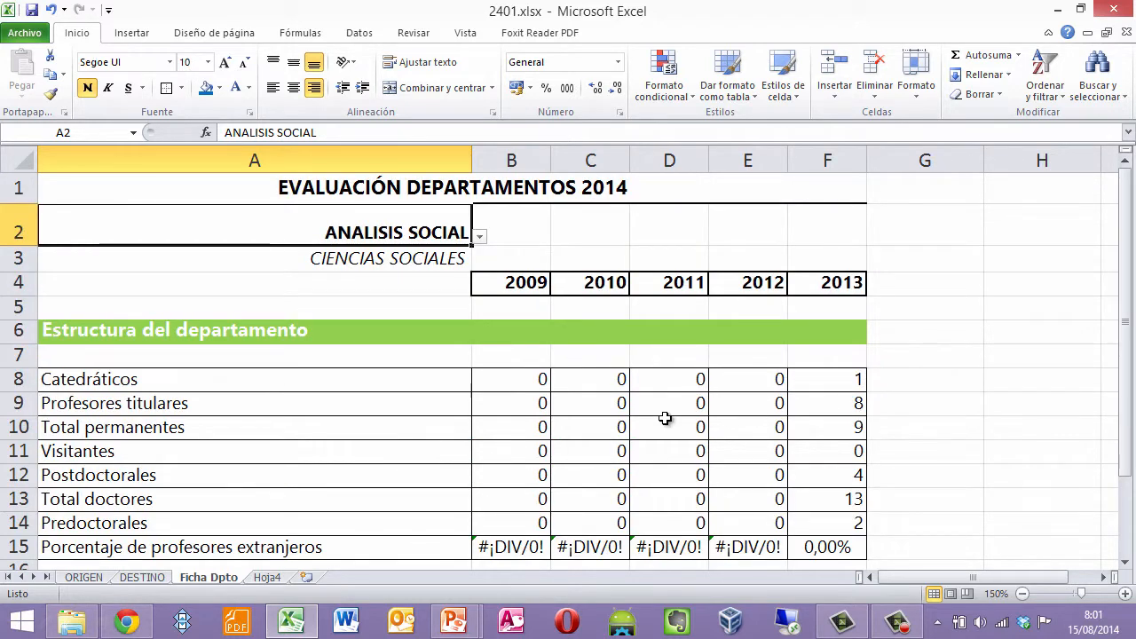
{"action": "scroll", "coordinate": [665, 418], "scroll_direction": "down", "scroll_amount": 1}
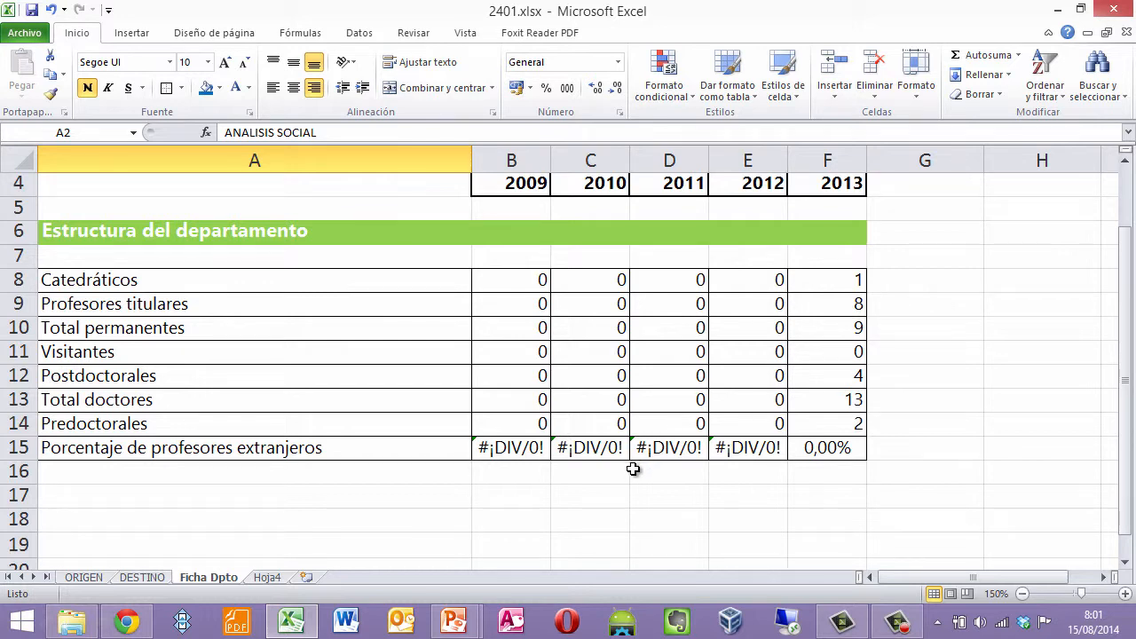
Enlarge the formula bar to several lines and examine the complete 2009 percentage formula in B15.
{"action": "scroll", "coordinate": [628, 472], "scroll_direction": "up", "scroll_amount": 1}
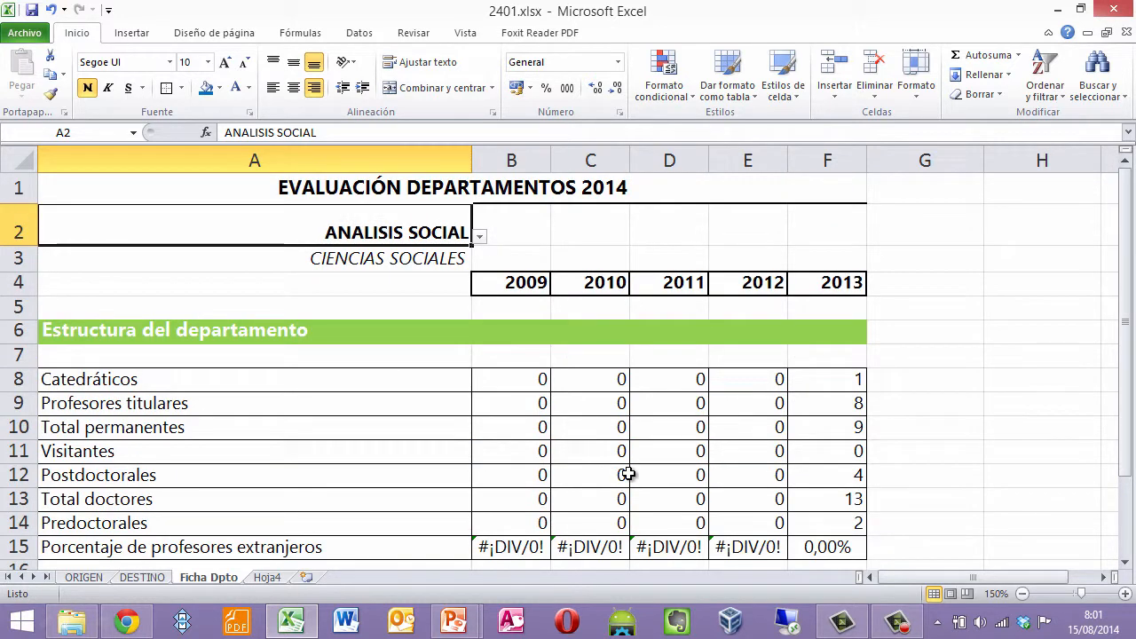
{"action": "left_click", "coordinate": [512, 550]}
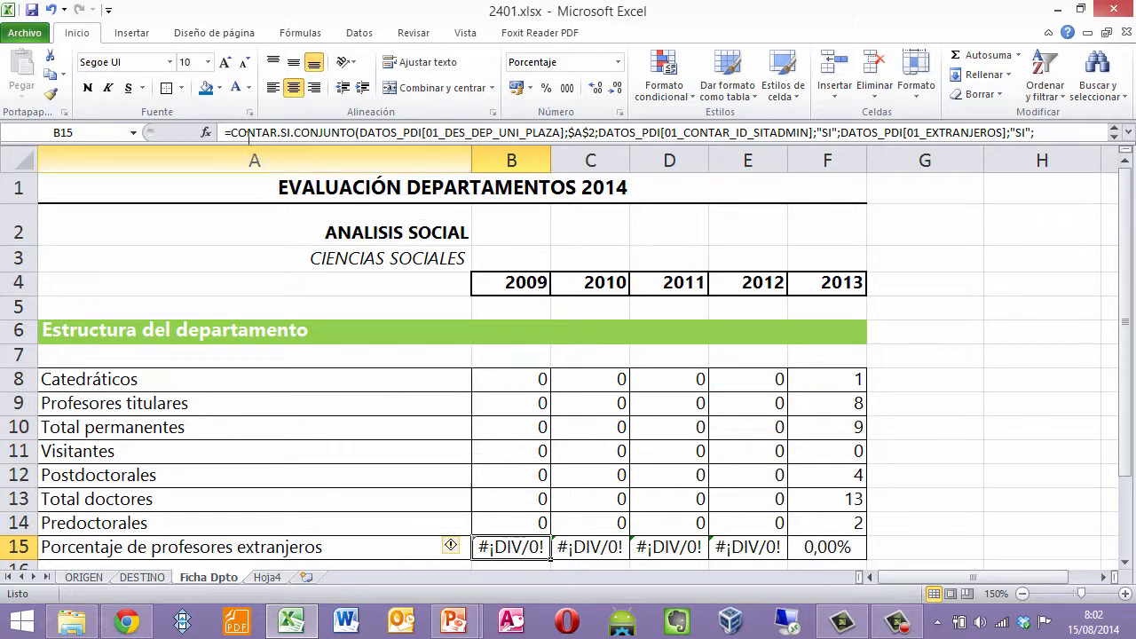
{"action": "left_click_drag", "start_coordinate": [229, 131], "coordinate": [581, 142]}
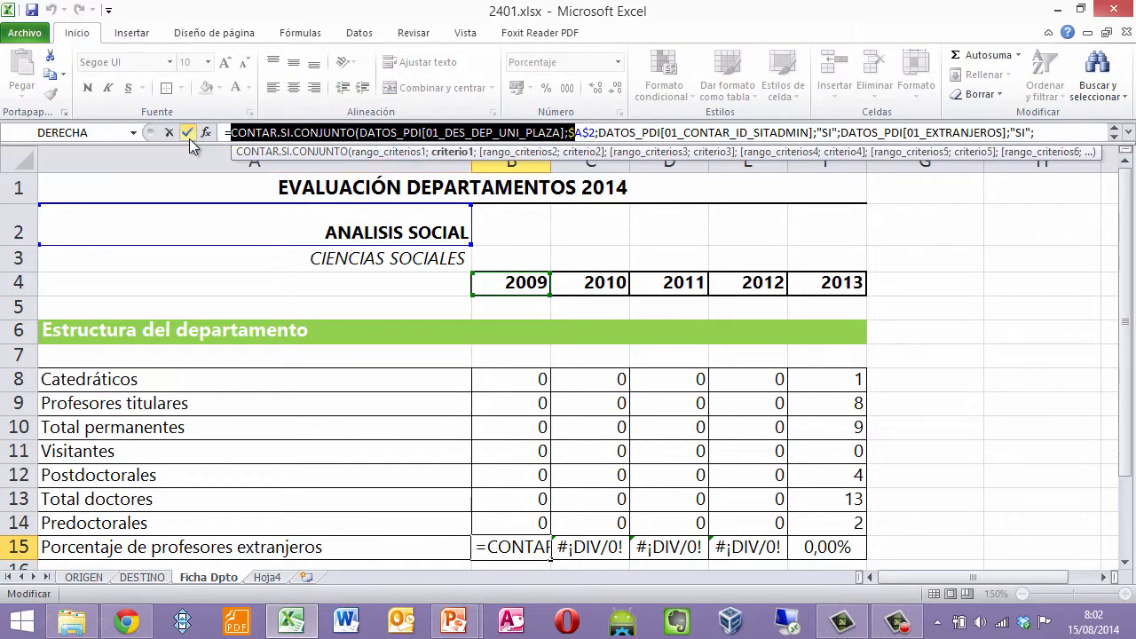
{"action": "left_click", "coordinate": [388, 133]}
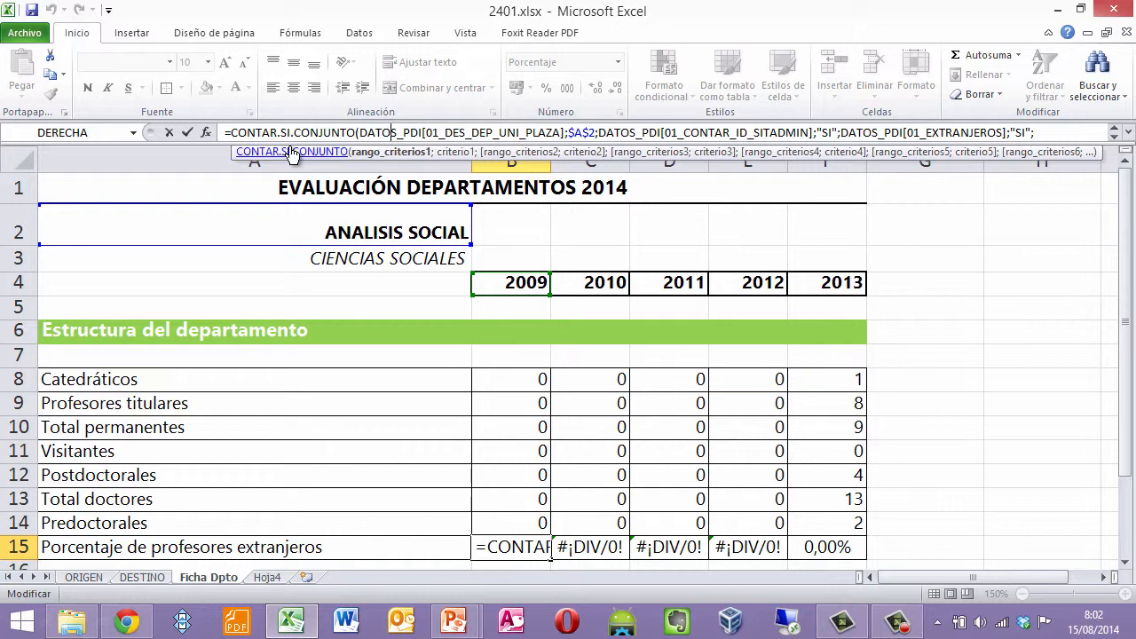
{"action": "left_click_drag", "start_coordinate": [290, 144], "coordinate": [294, 268]}
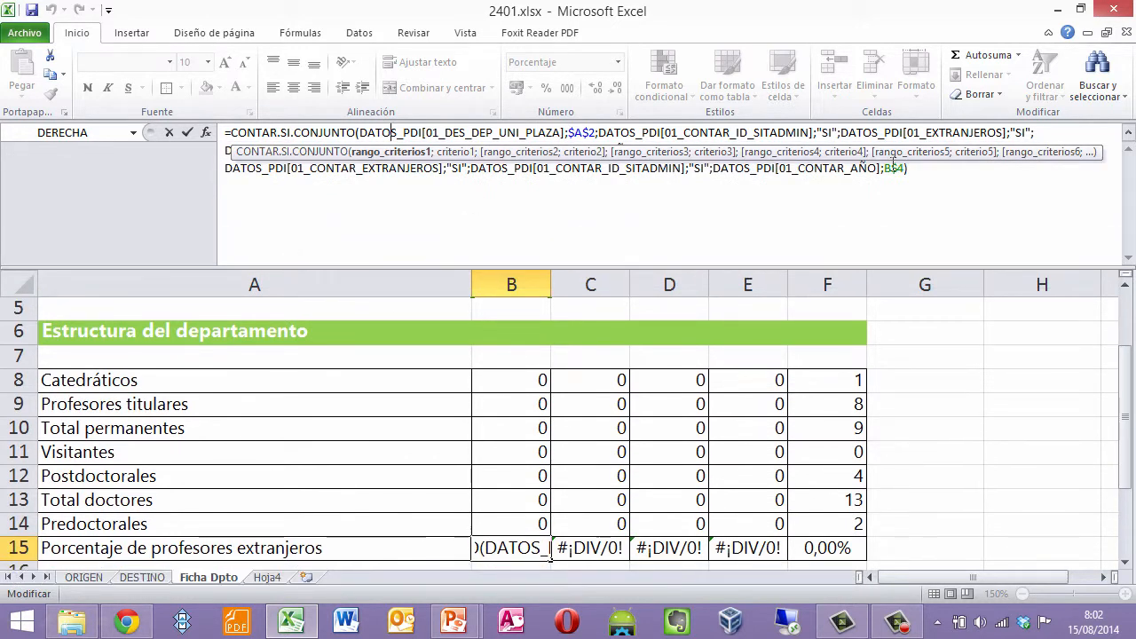
{"action": "left_click", "coordinate": [961, 181]}
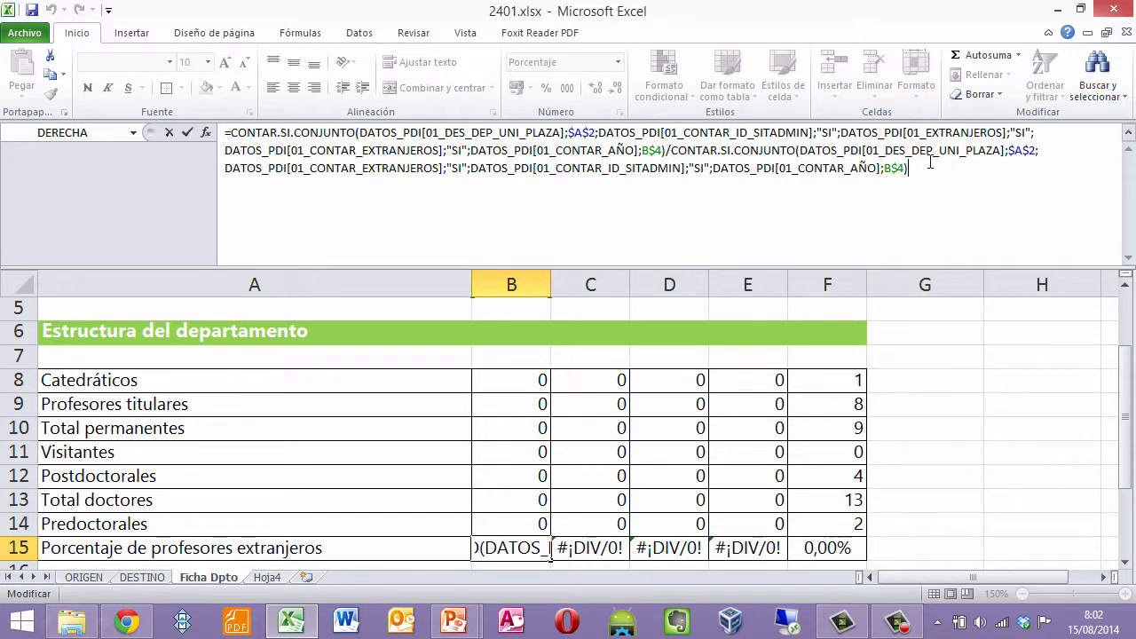
Wrap the whole B15 division formula in SI.ERROR, with "" as the value returned on error.
{"action": "left_click", "coordinate": [233, 133]}
{"action": "type", "text": "SI"}
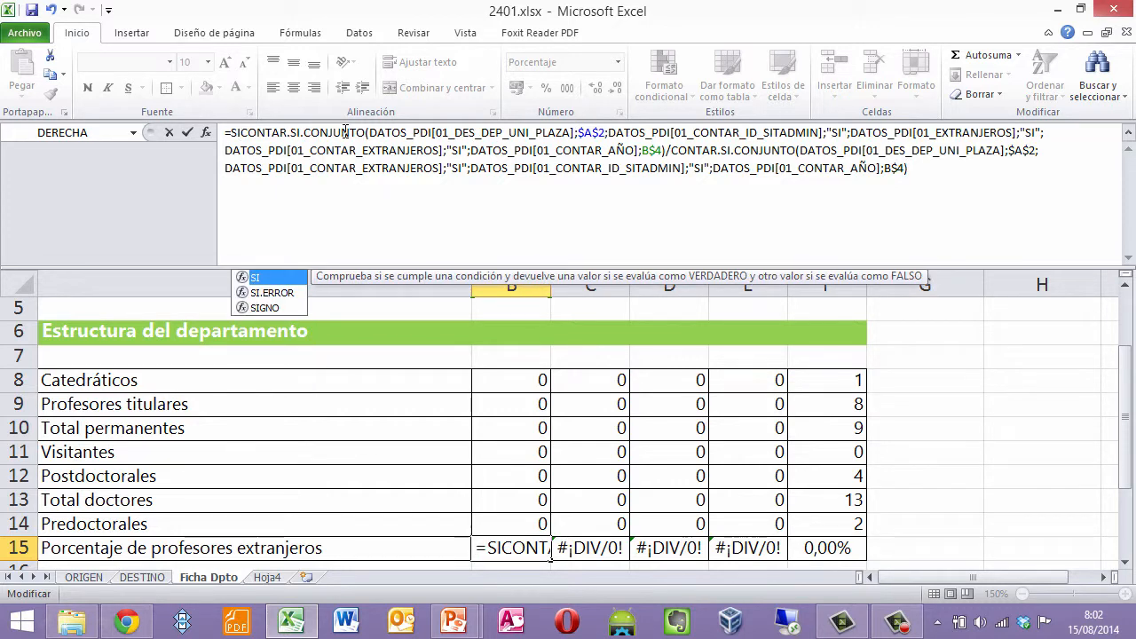
{"action": "type", "text": ".ERROR"}
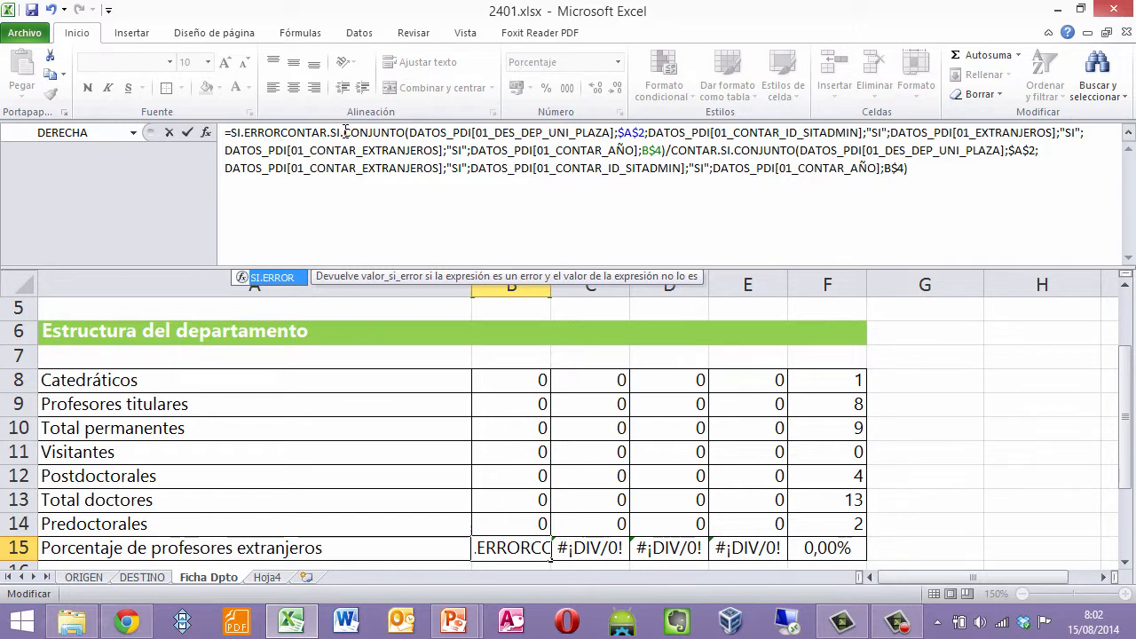
{"action": "type", "text": "("}
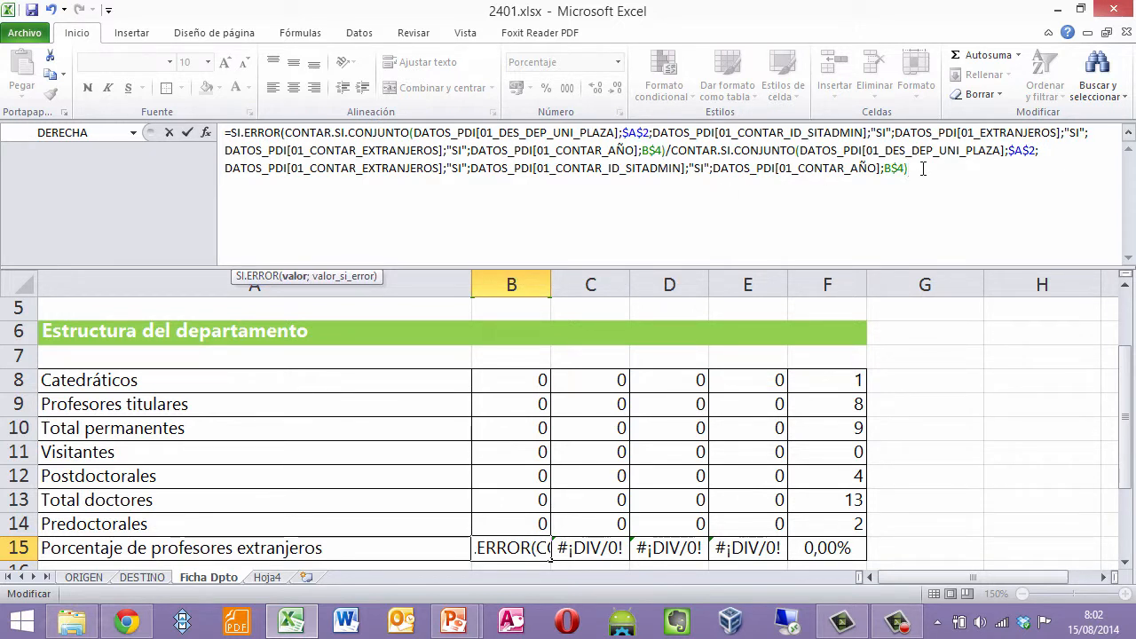
{"action": "type", "text": ";"}
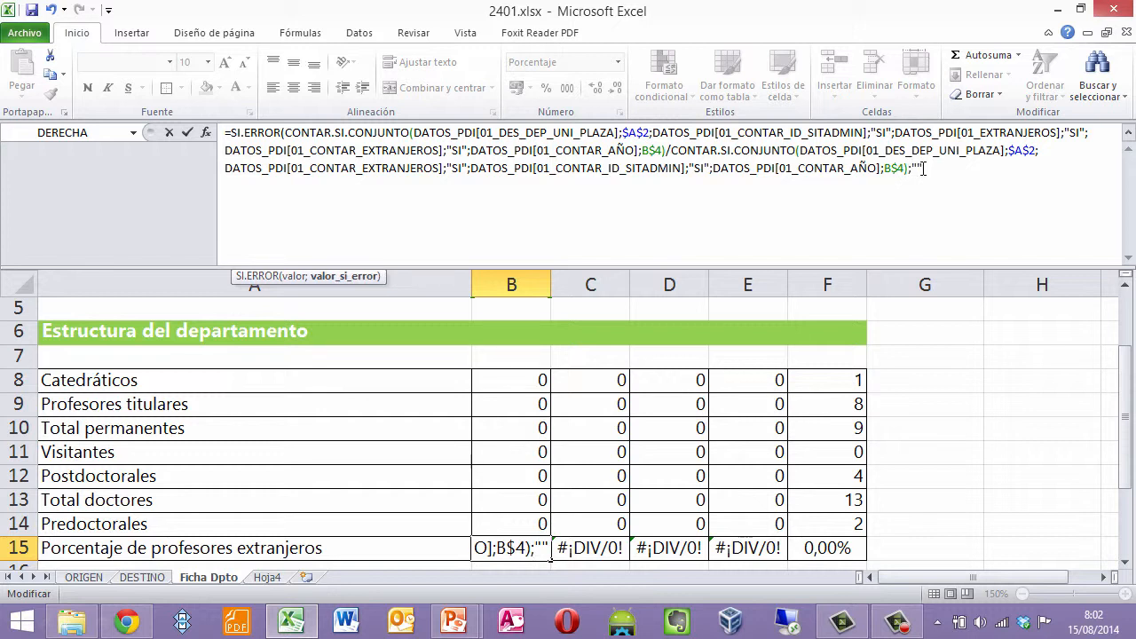
{"action": "type", "text": ")"}
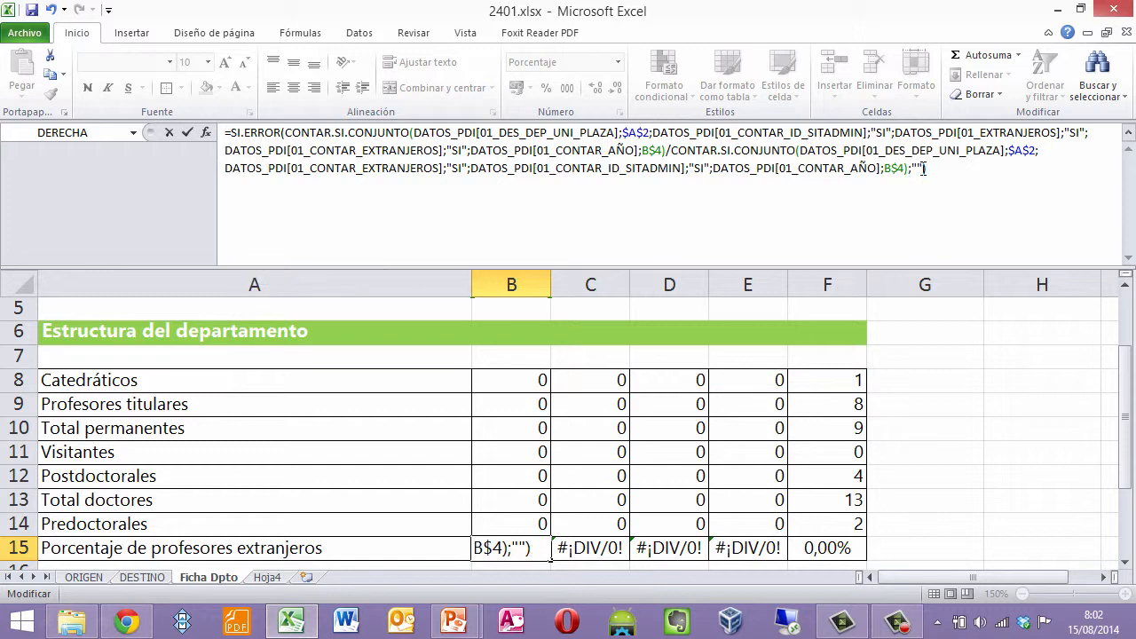
{"action": "key", "text": "Return"}
{"action": "key", "text": "Up"}
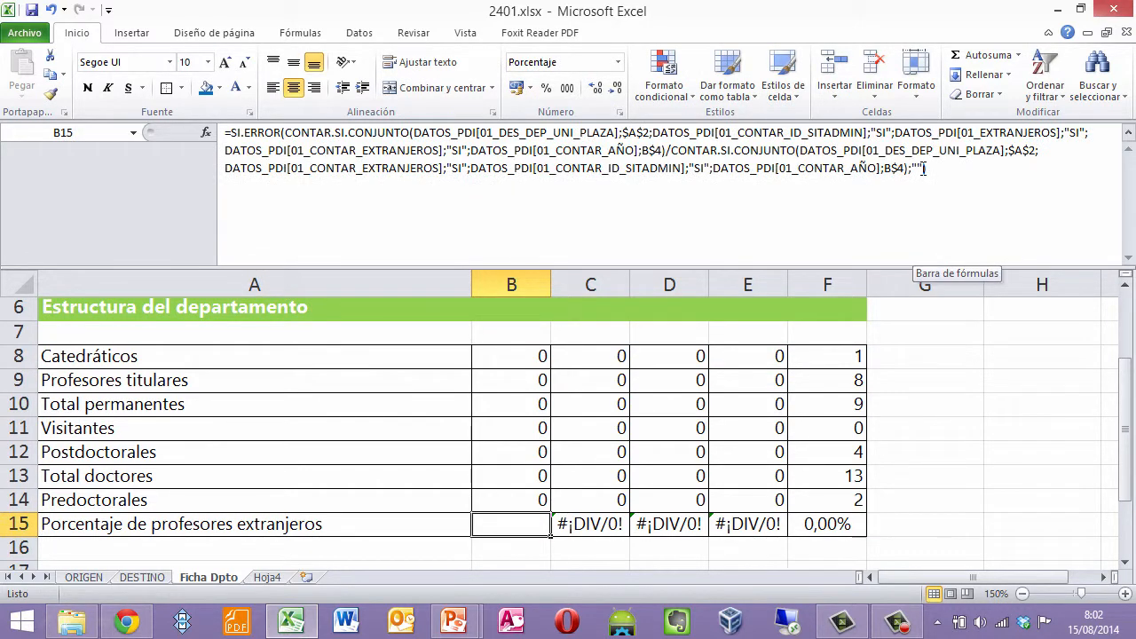
Wrap the 2010 percentage formula in C15 in SI.ERROR, returning "" on error.
{"action": "scroll", "coordinate": [725, 466], "scroll_direction": "up", "scroll_amount": 1}
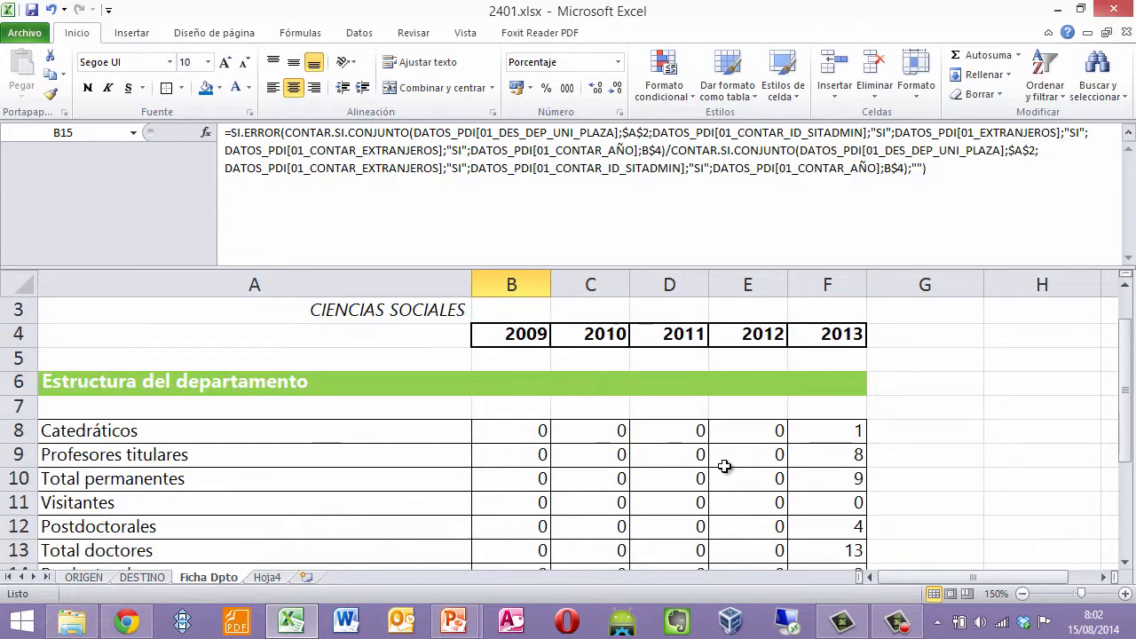
{"action": "scroll", "coordinate": [725, 466], "scroll_direction": "down", "scroll_amount": 1}
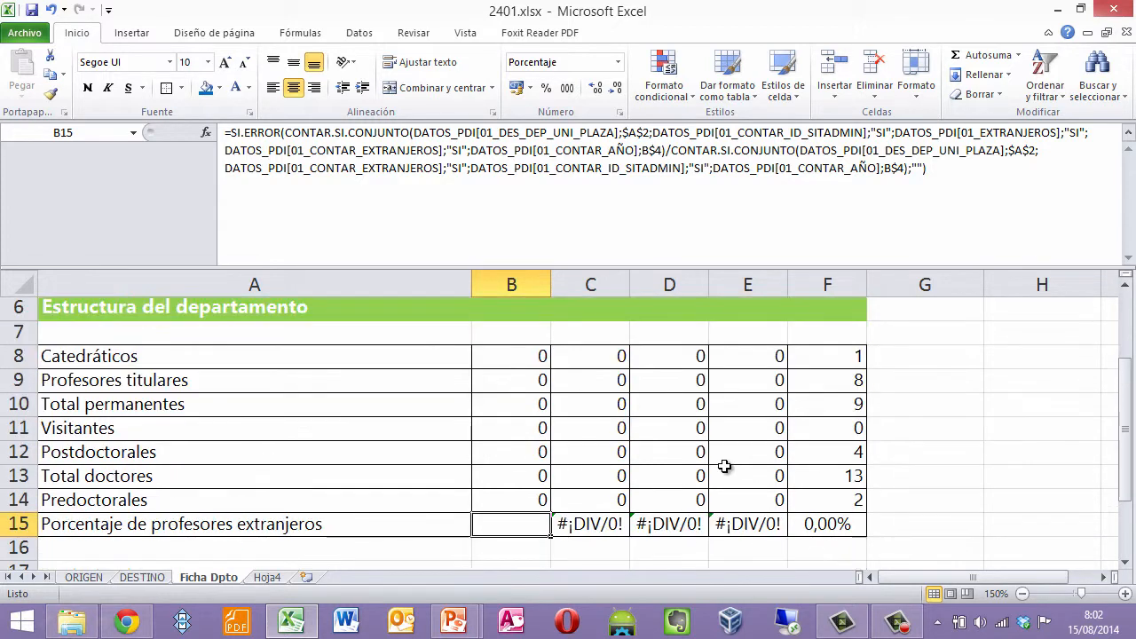
{"action": "left_click", "coordinate": [607, 523]}
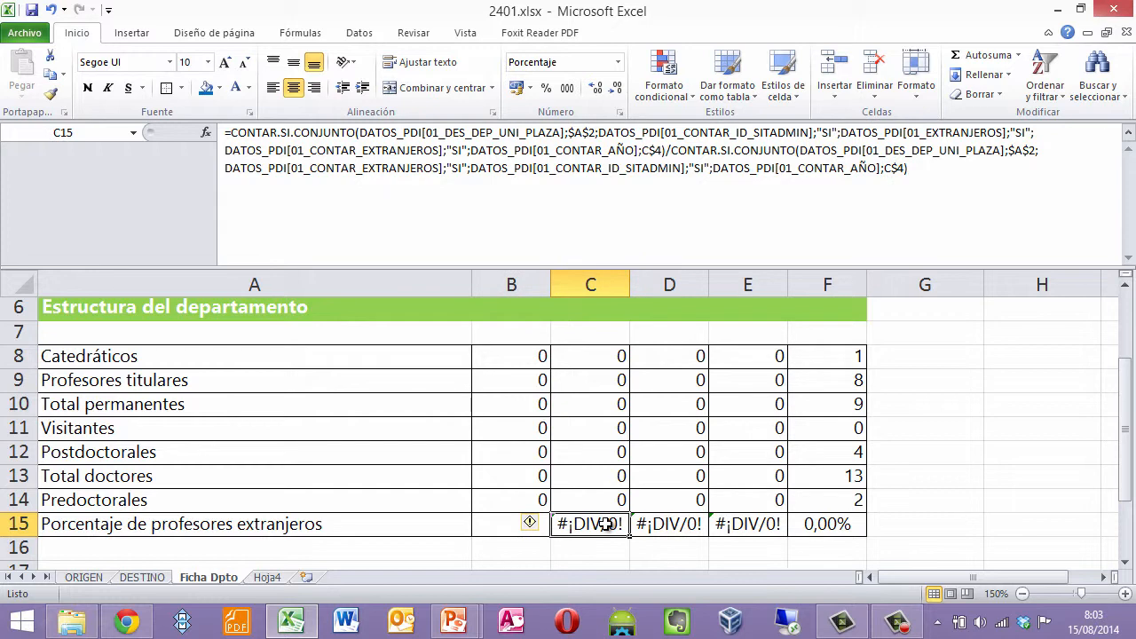
{"action": "left_click", "coordinate": [228, 133]}
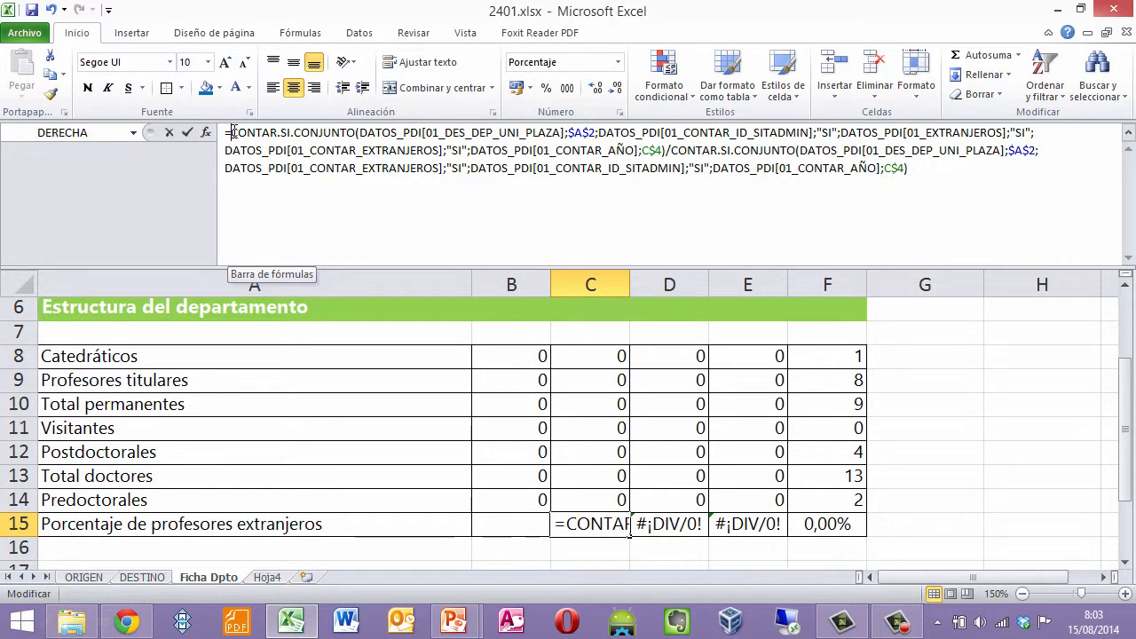
{"action": "type", "text": "SI.ERROR"}
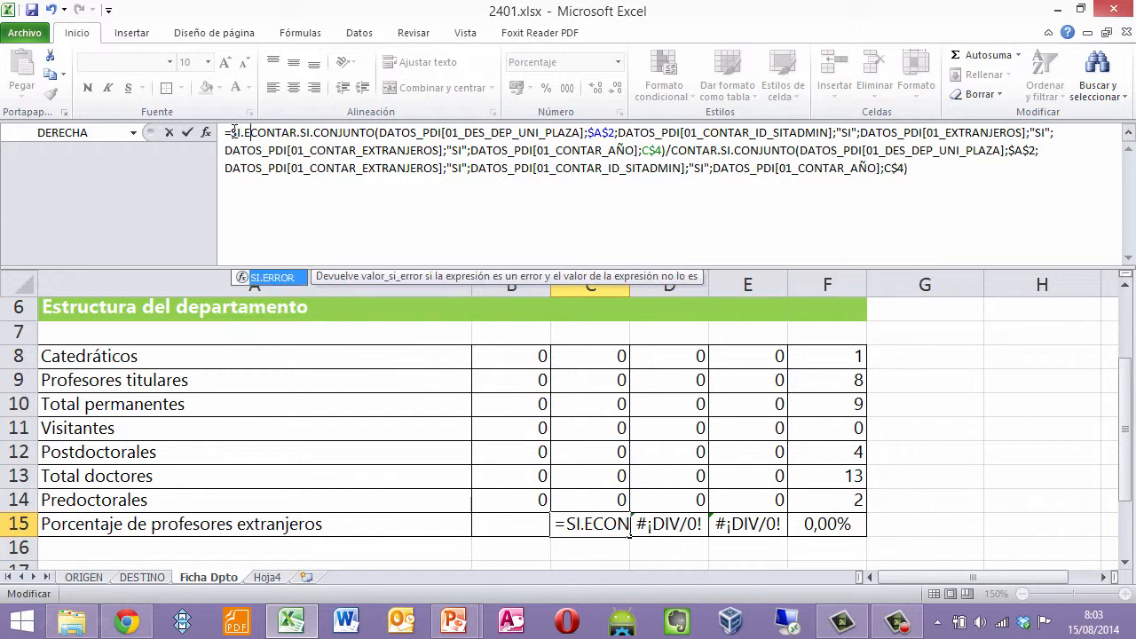
{"action": "type", "text": "("}
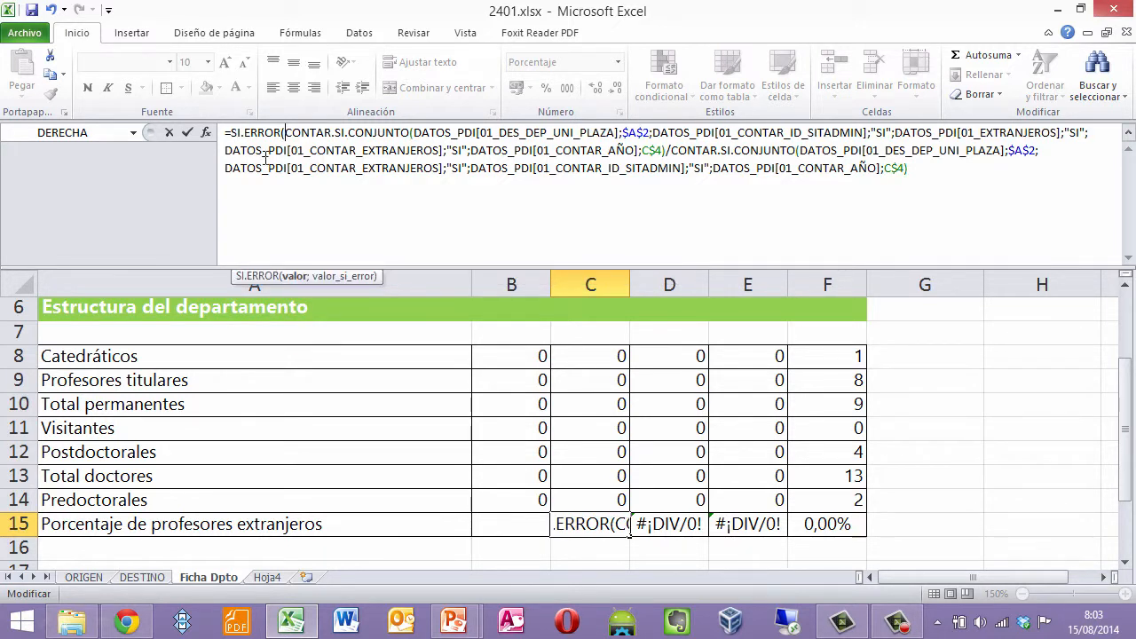
{"action": "left_click", "coordinate": [928, 168]}
{"action": "type", "text": ";"}
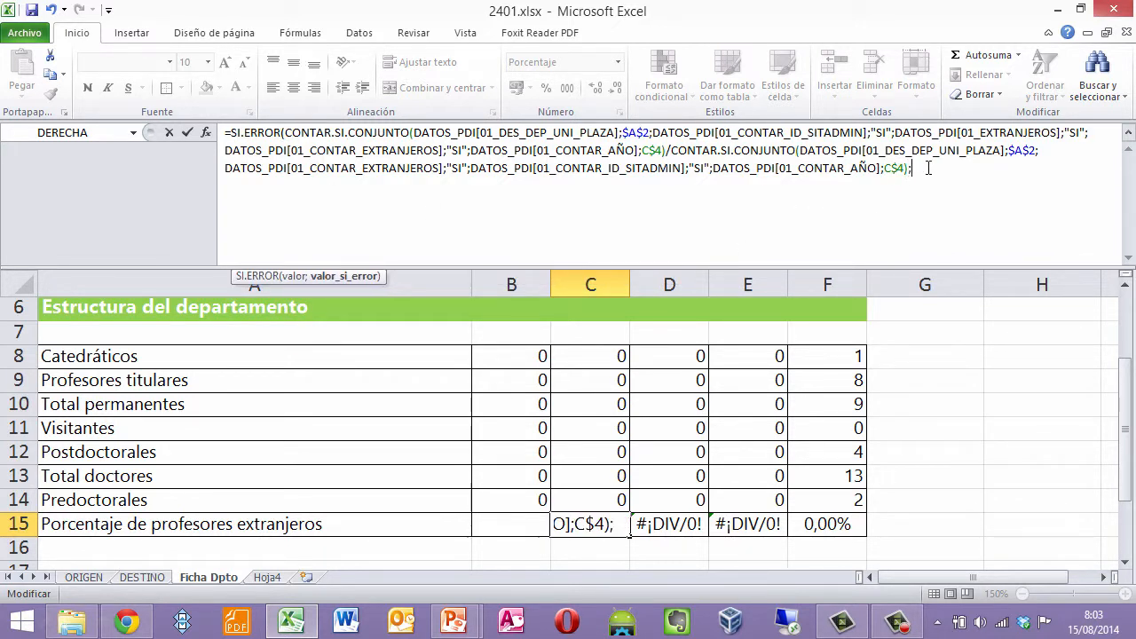
{"action": "type", "text": "\"\")"}
{"action": "key", "text": "Return"}
Enclose the 2011 percentage formula in D15 in SI.ERROR, with "" as its error value.
{"action": "key", "text": "Up"}
{"action": "key", "text": "Right"}
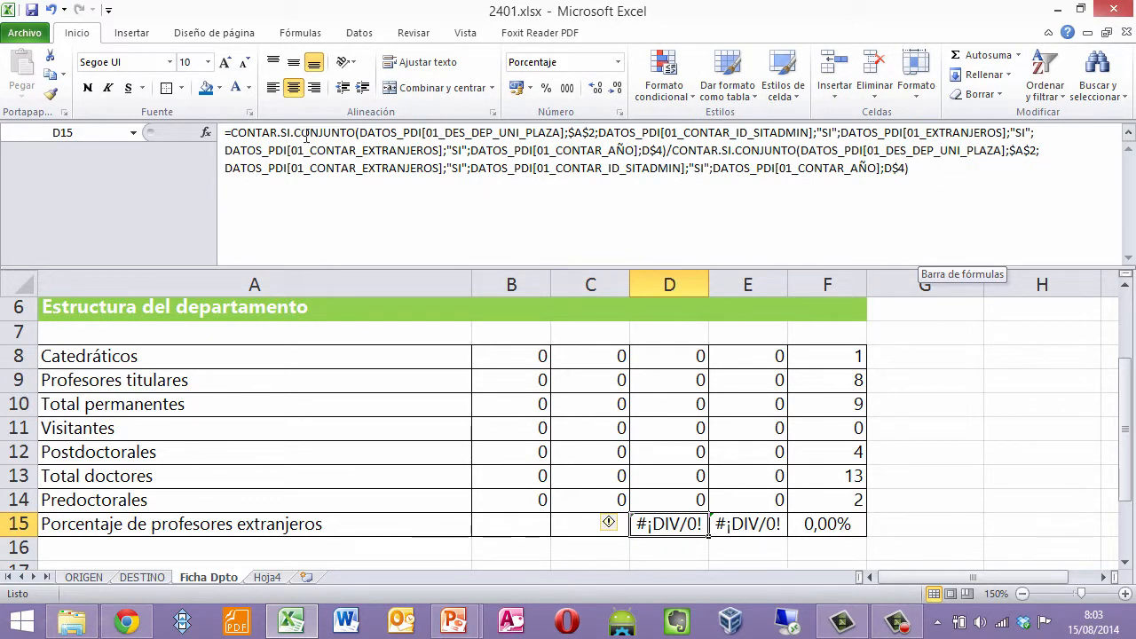
{"action": "left_click", "coordinate": [229, 132]}
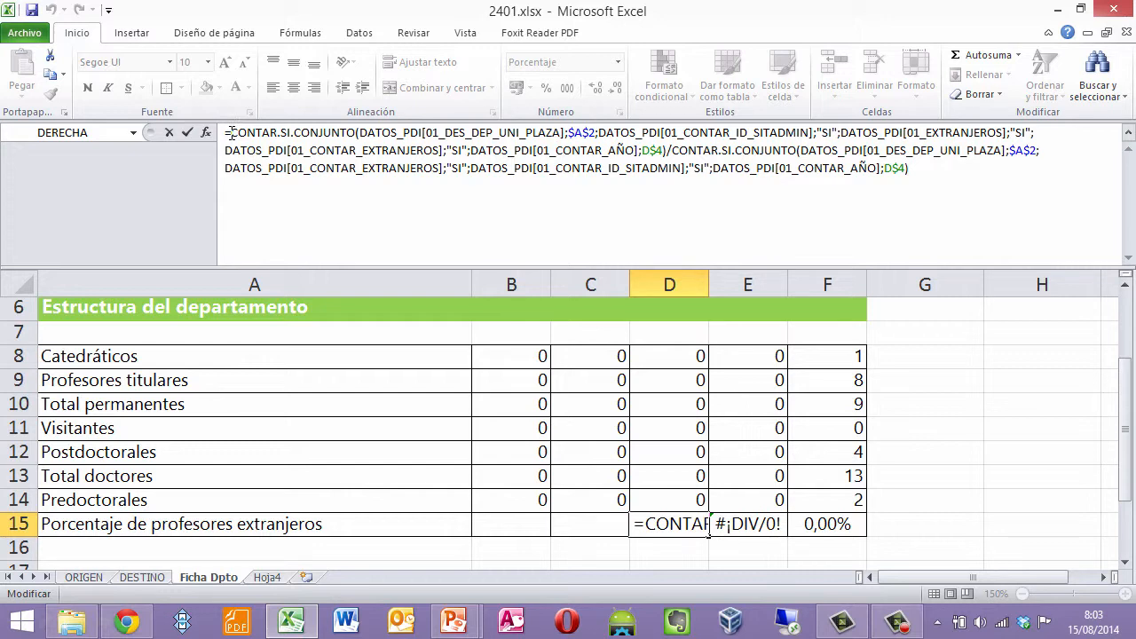
{"action": "type", "text": "SI.ERROR"}
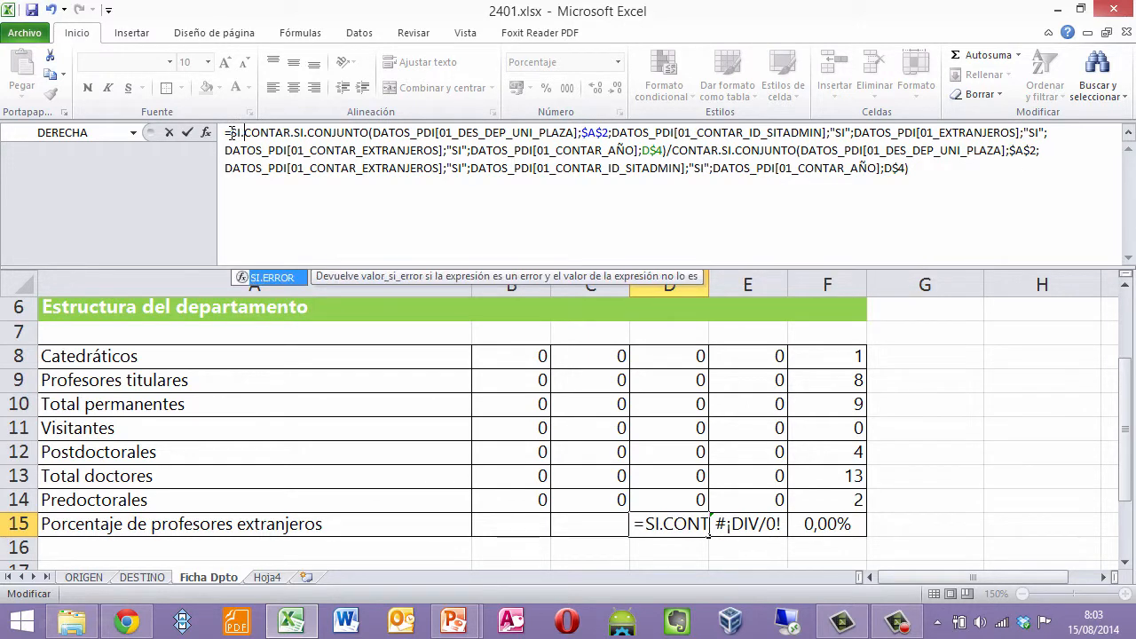
{"action": "type", "text": "("}
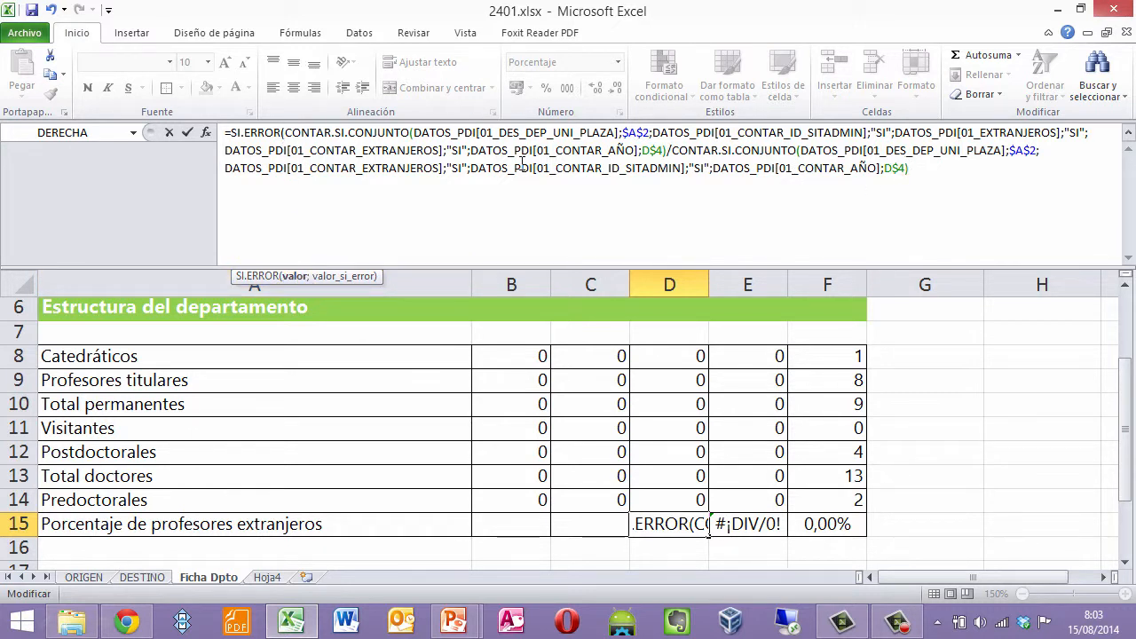
{"action": "left_click", "coordinate": [912, 173]}
{"action": "type", "text": ";"}
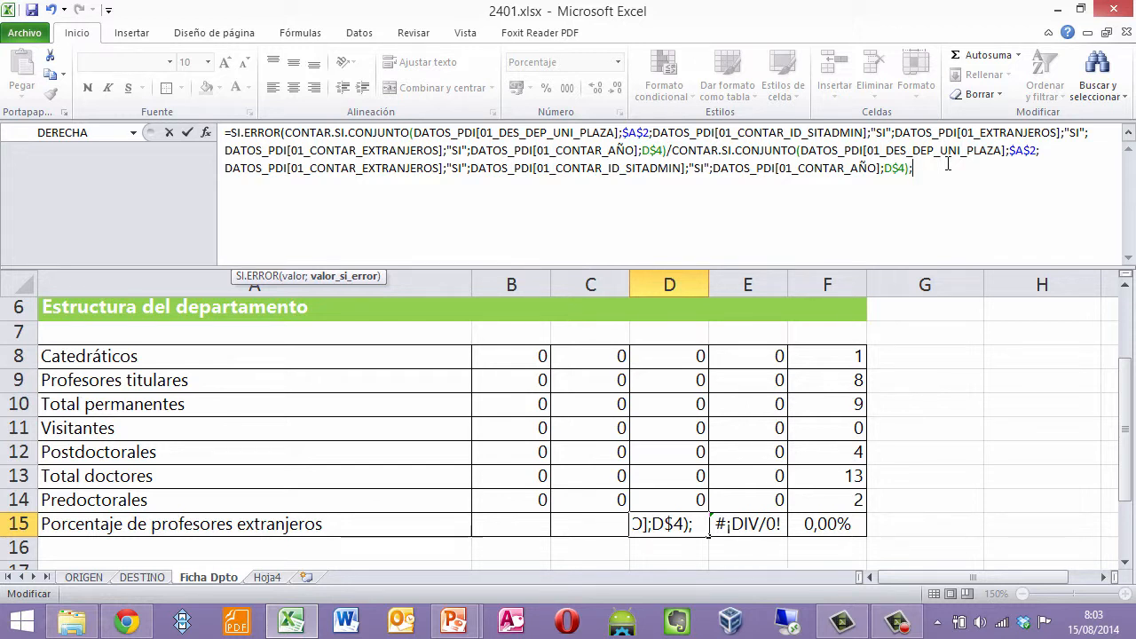
{"action": "type", "text": "\"\")"}
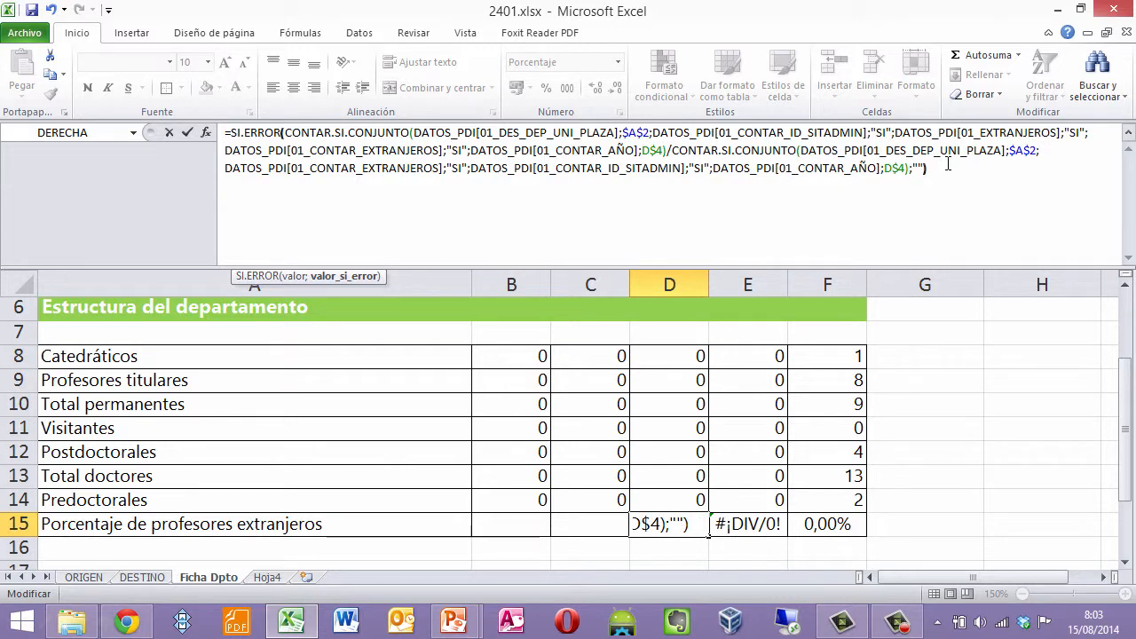
{"action": "key", "text": "Return"}
Enclose the 2012 percentage formula in E15 as SI.ERRRO(…;"") and enter it.
{"action": "key", "text": "Up"}
{"action": "key", "text": "Right"}
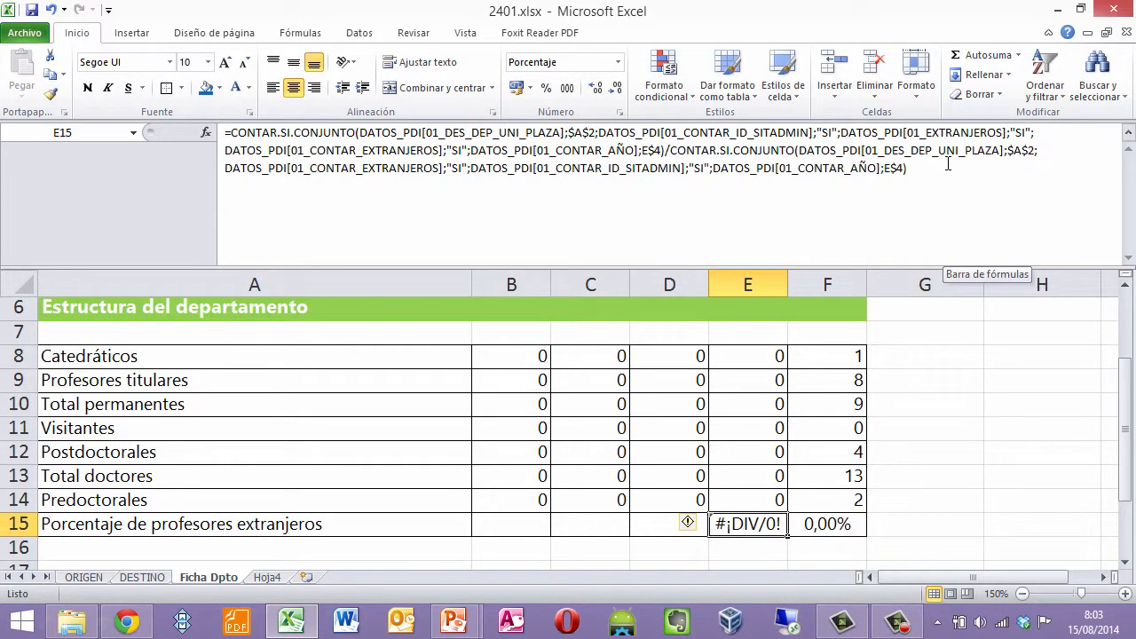
{"action": "left_click", "coordinate": [915, 169]}
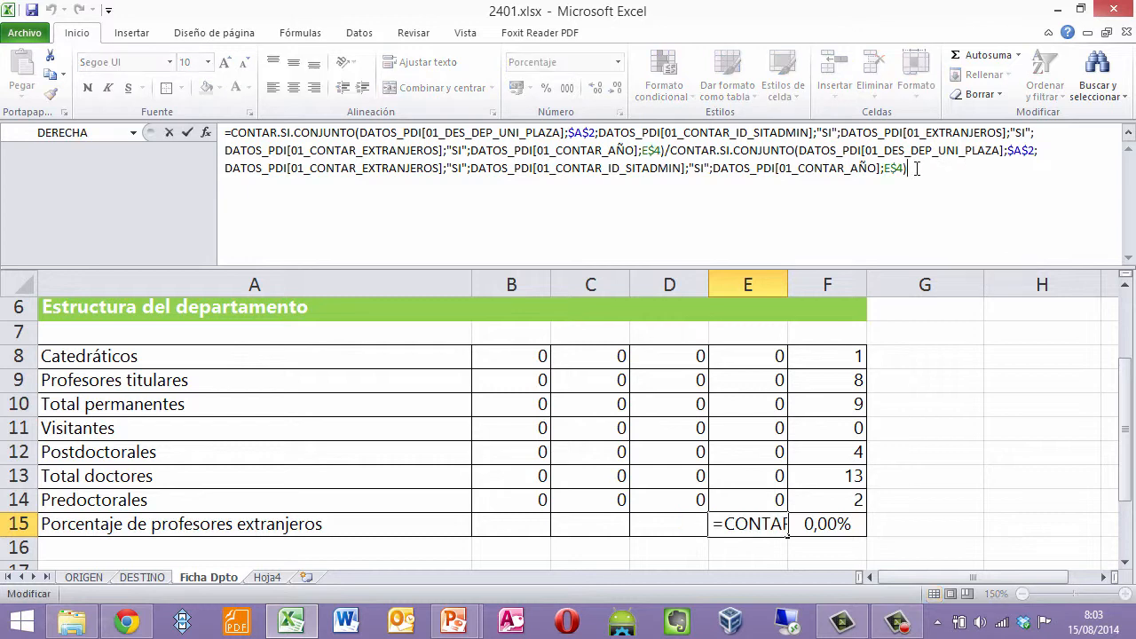
{"action": "left_click", "coordinate": [233, 130]}
{"action": "type", "text": "SI.ERRRO"}
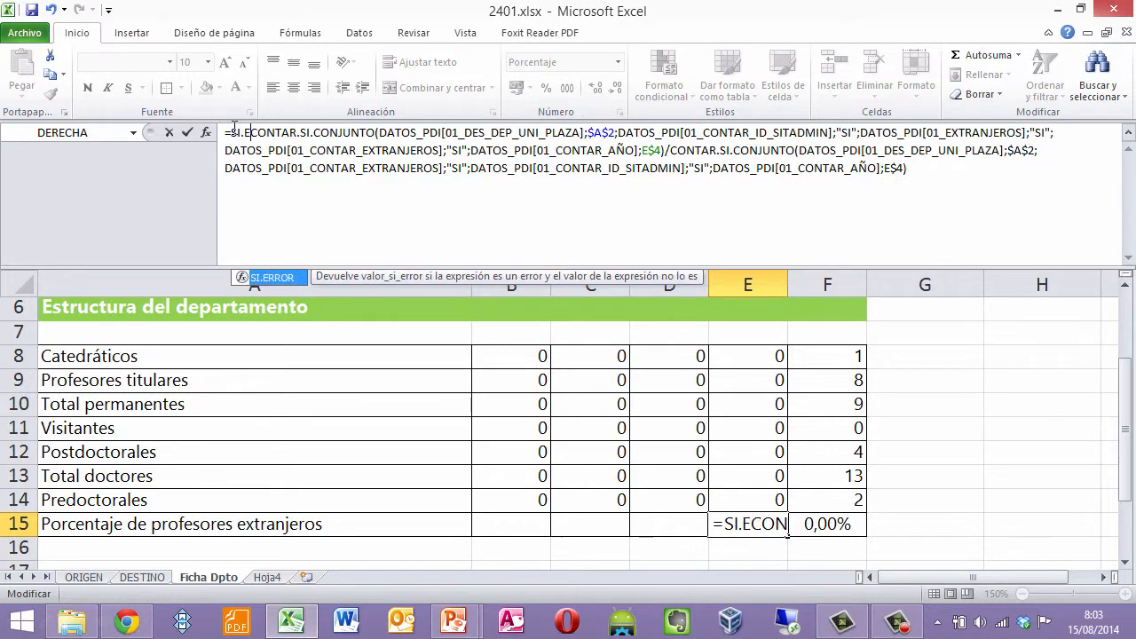
{"action": "type", "text": "("}
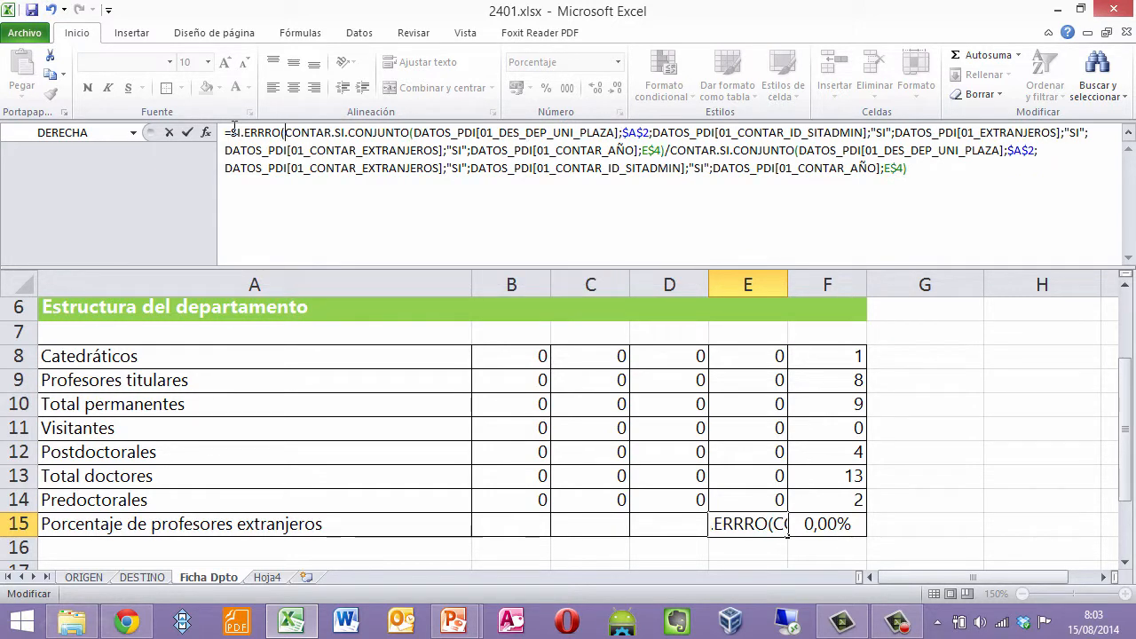
{"action": "key", "text": "Down"}
{"action": "key", "text": "Down"}
{"action": "key", "text": "End"}
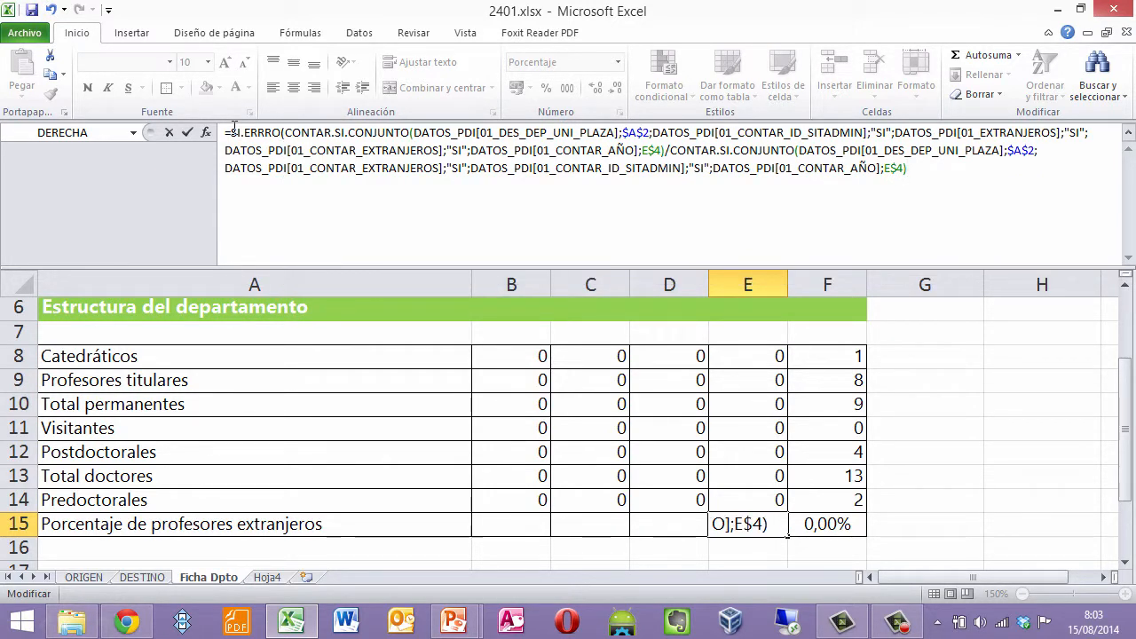
{"action": "type", "text": ";\""}
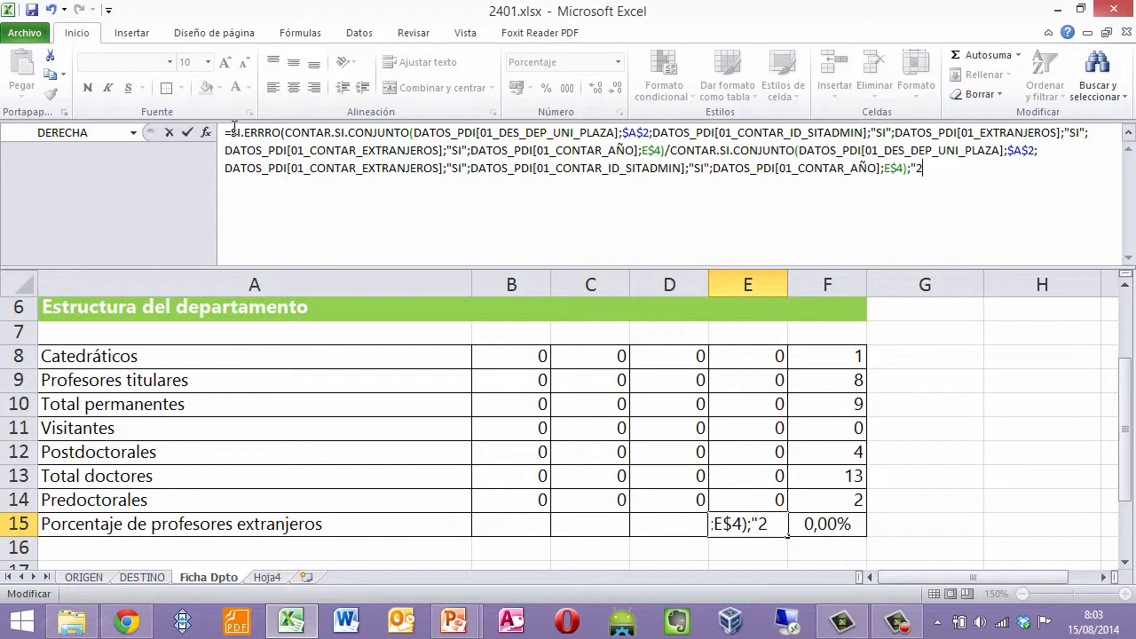
{"action": "type", "text": "\")"}
{"action": "key", "text": "Return"}
Widen column E slightly and correct the misspelled function name in E15's formula to SI.ERROR.
{"action": "key", "text": "Up"}
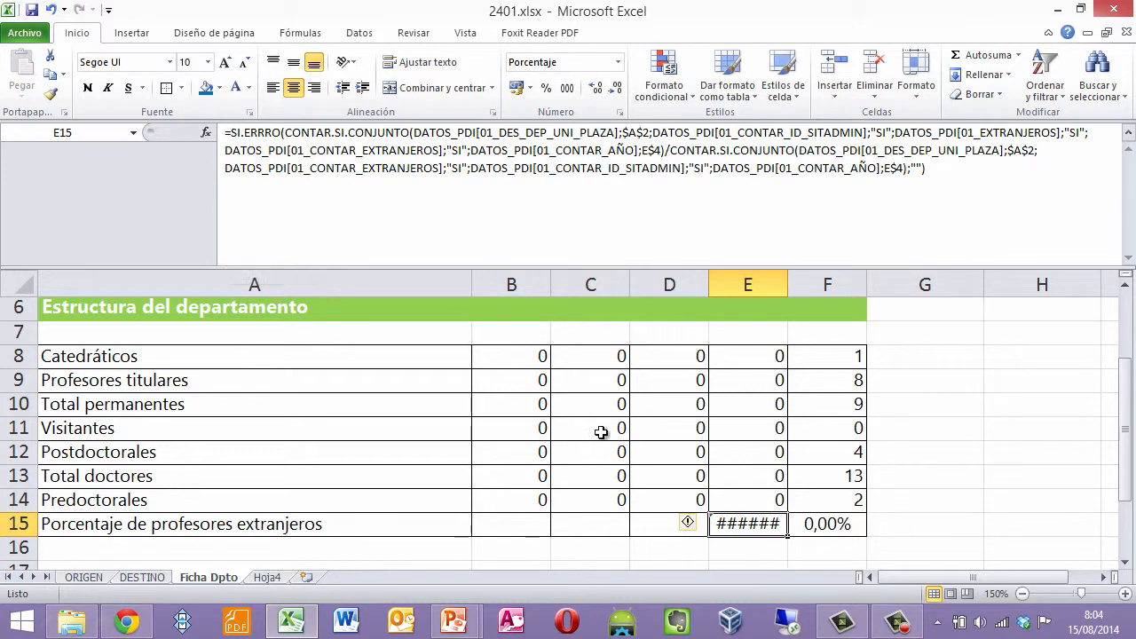
{"action": "left_click_drag", "start_coordinate": [788, 283], "coordinate": [800, 282]}
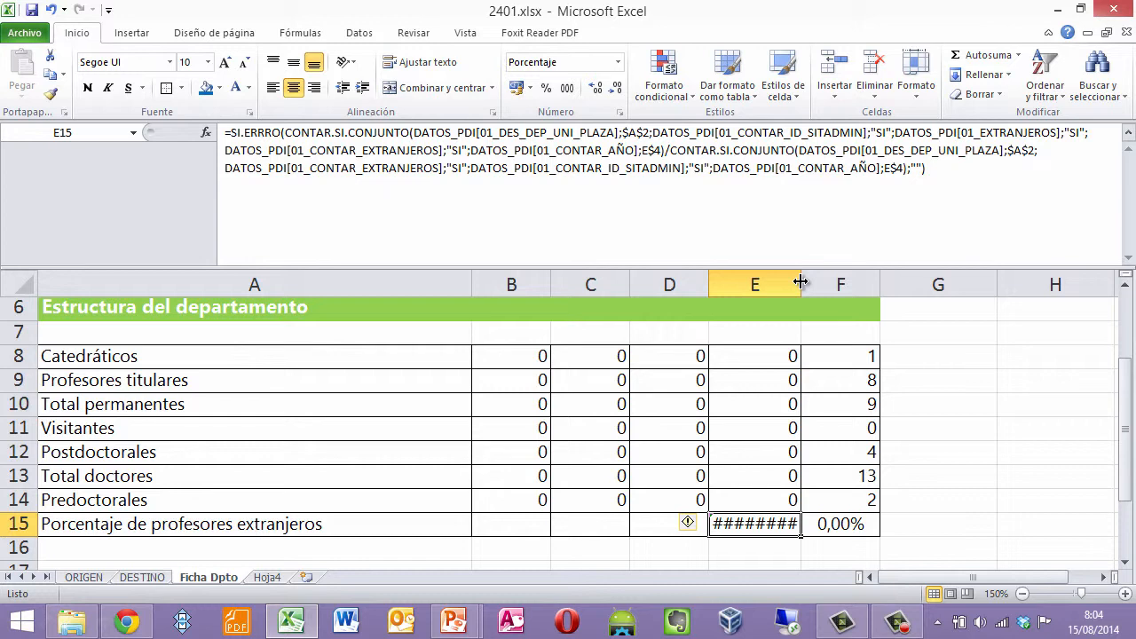
{"action": "left_click", "coordinate": [271, 132]}
{"action": "key", "text": "BackSpace"}
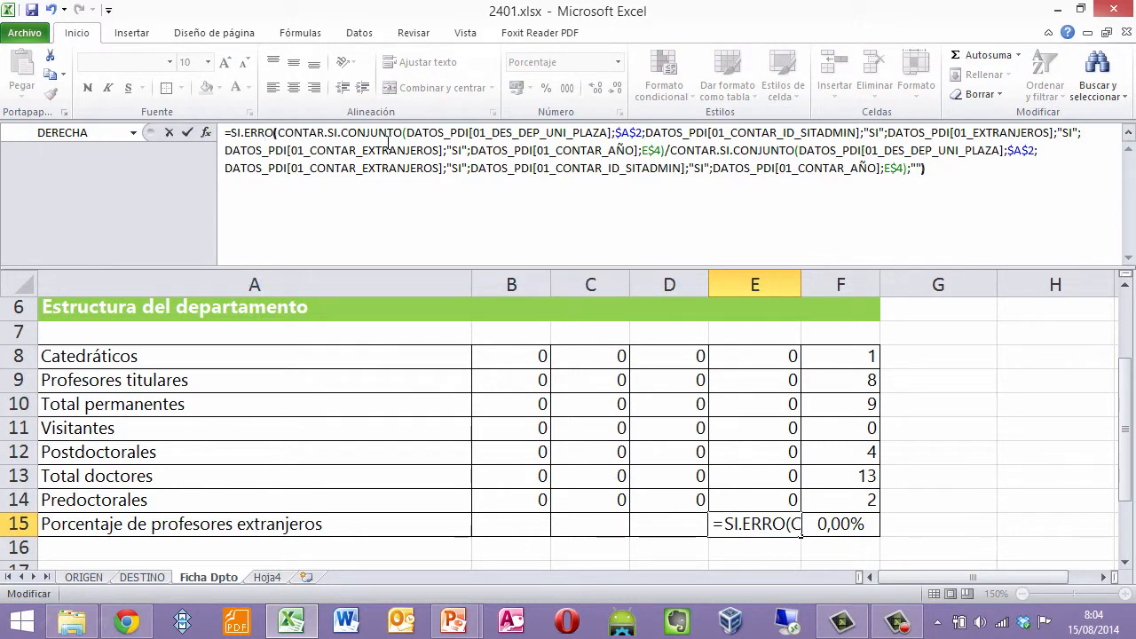
{"action": "type", "text": "r"}
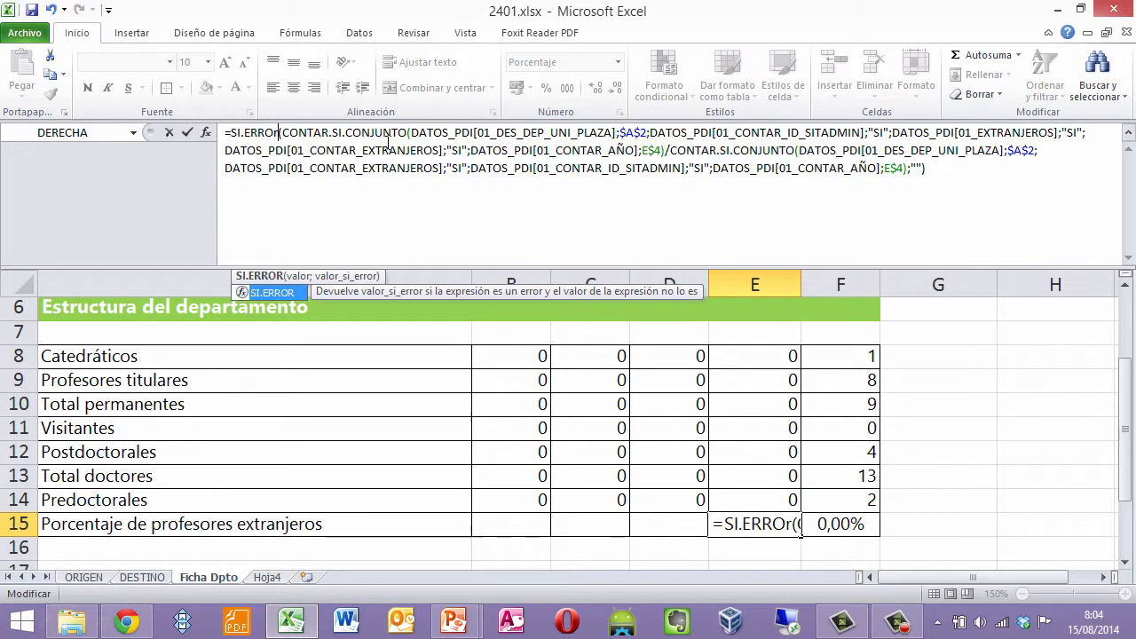
{"action": "key", "text": "Return"}
{"action": "key", "text": "Up"}
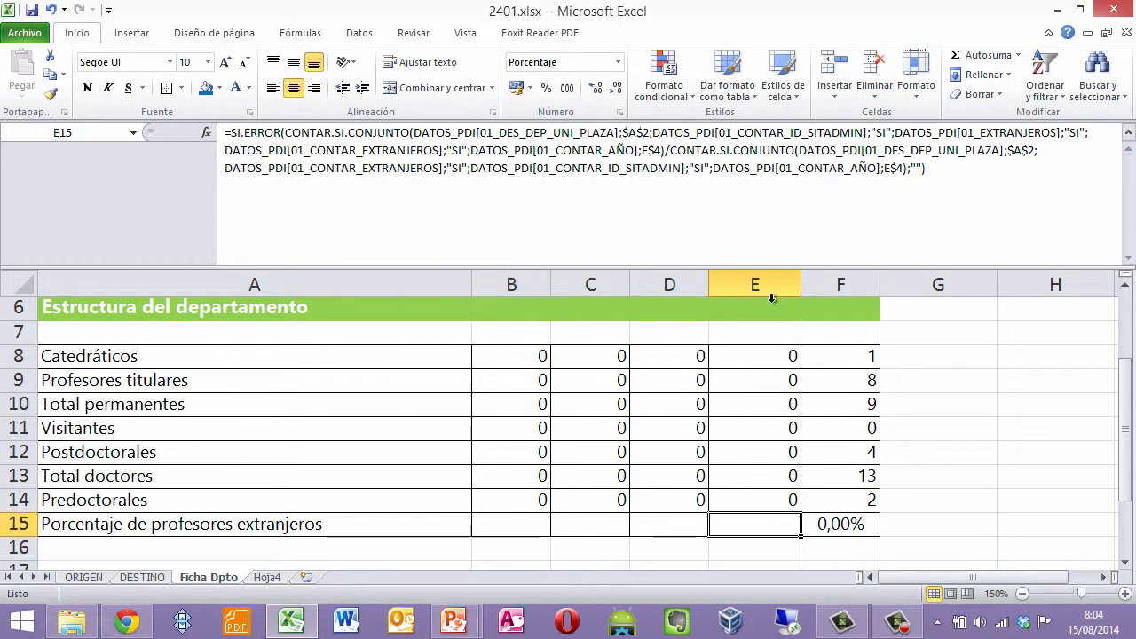
Wrap the 2013 percentage formula in F15 in SI.ERROR, returning "" on error.
{"action": "left_click", "coordinate": [830, 529]}
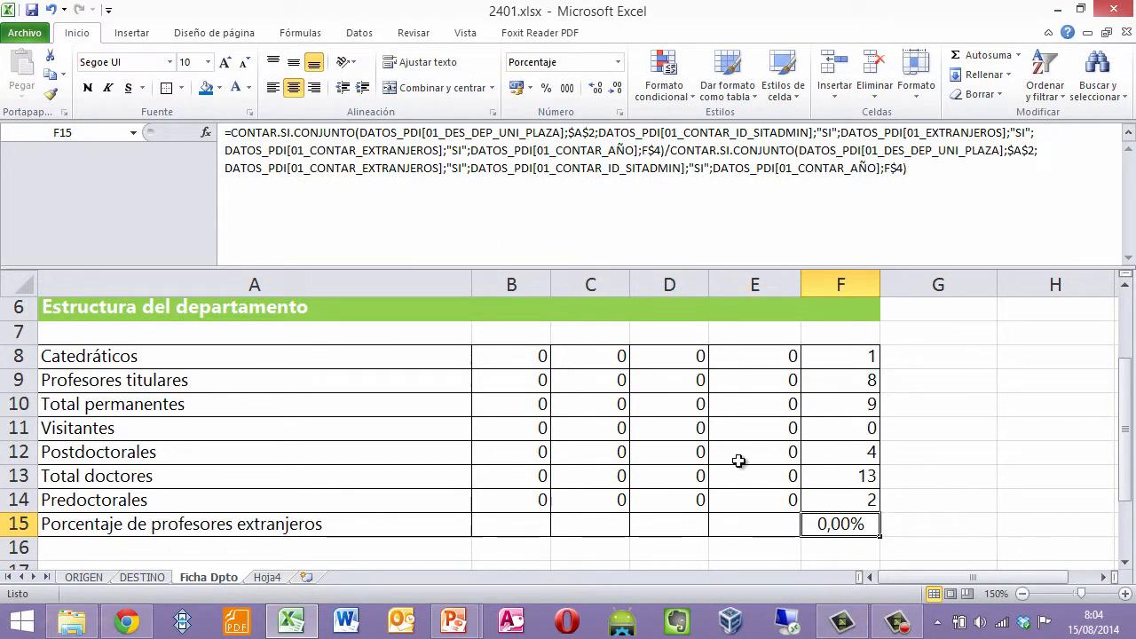
{"action": "left_click", "coordinate": [230, 133]}
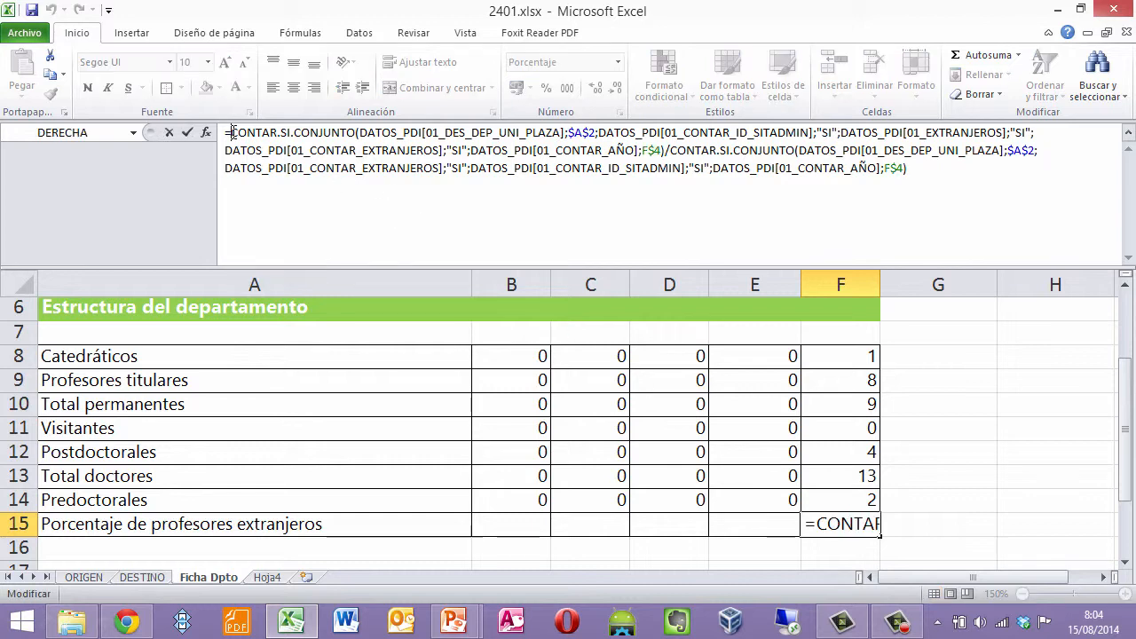
{"action": "type", "text": "SI."}
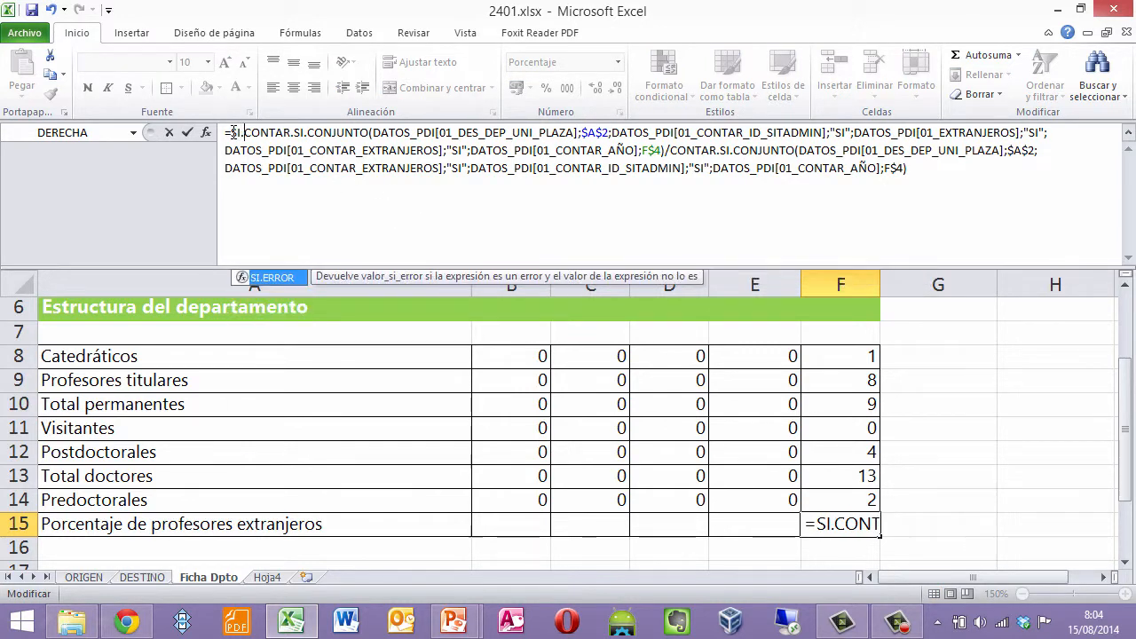
{"action": "type", "text": "ERR"}
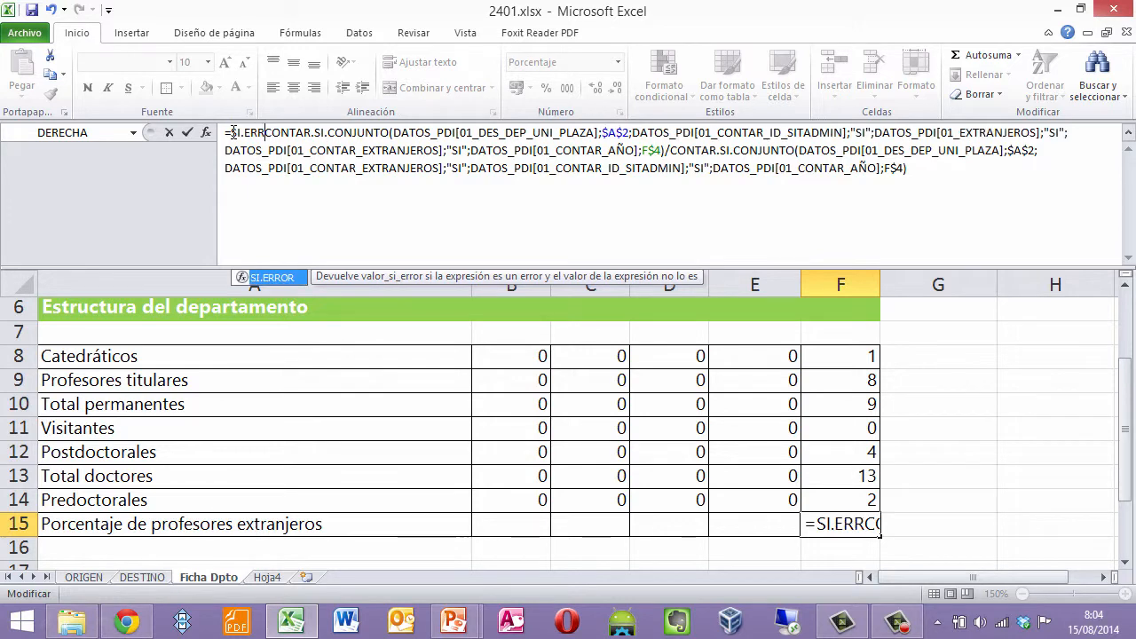
{"action": "type", "text": "OR("}
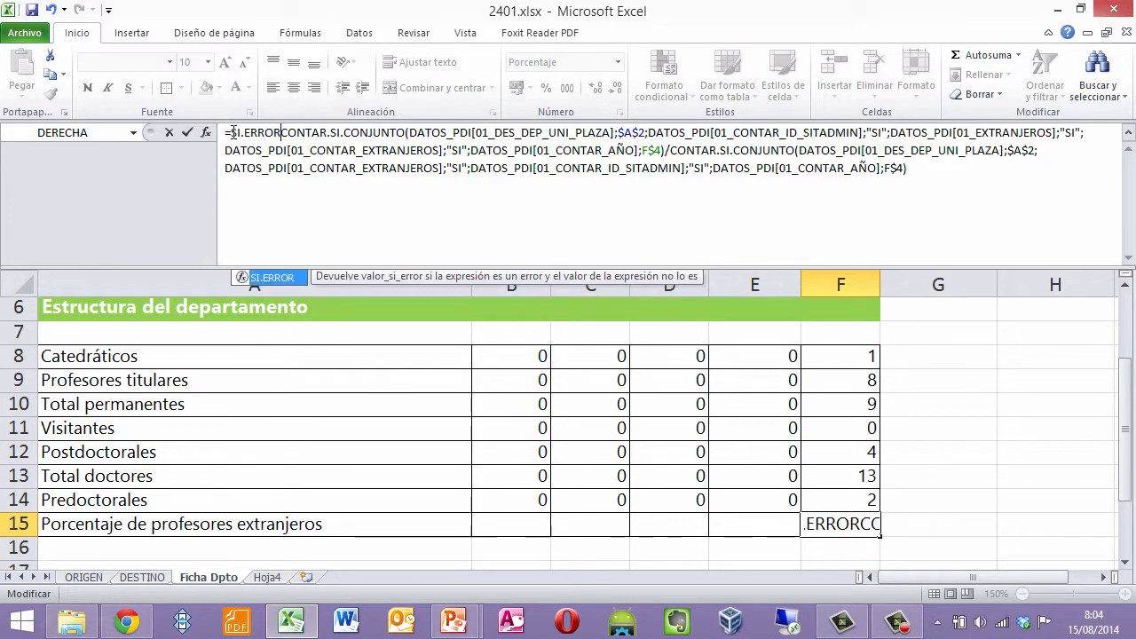
{"action": "key", "text": "Down"}
{"action": "key", "text": "Down"}
{"action": "key", "text": "Down"}
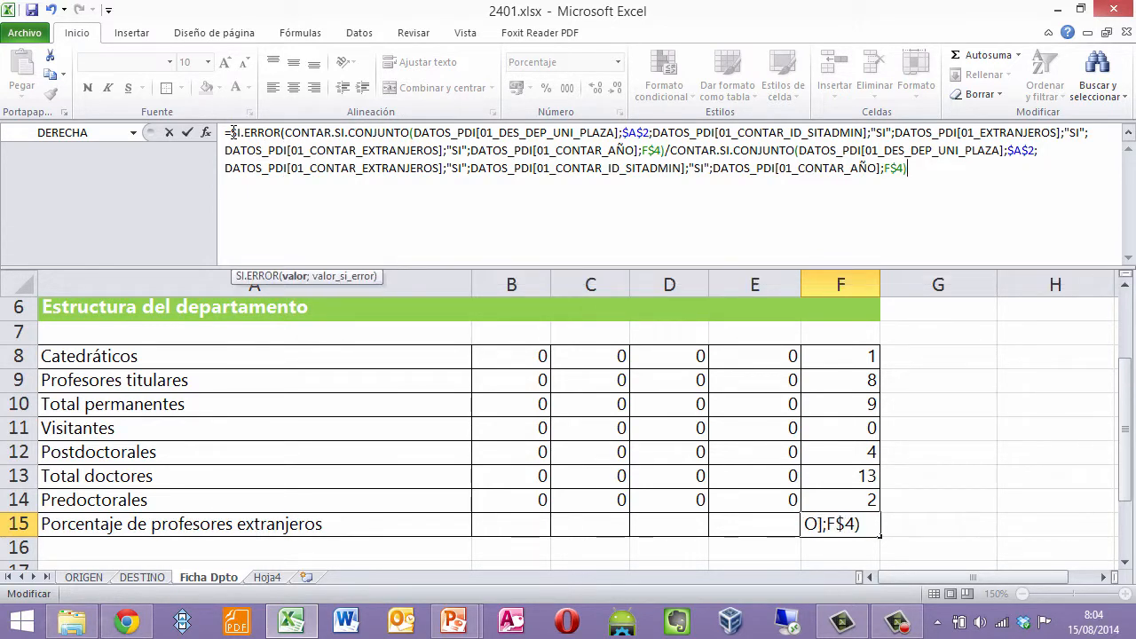
{"action": "type", "text": ";\"\")"}
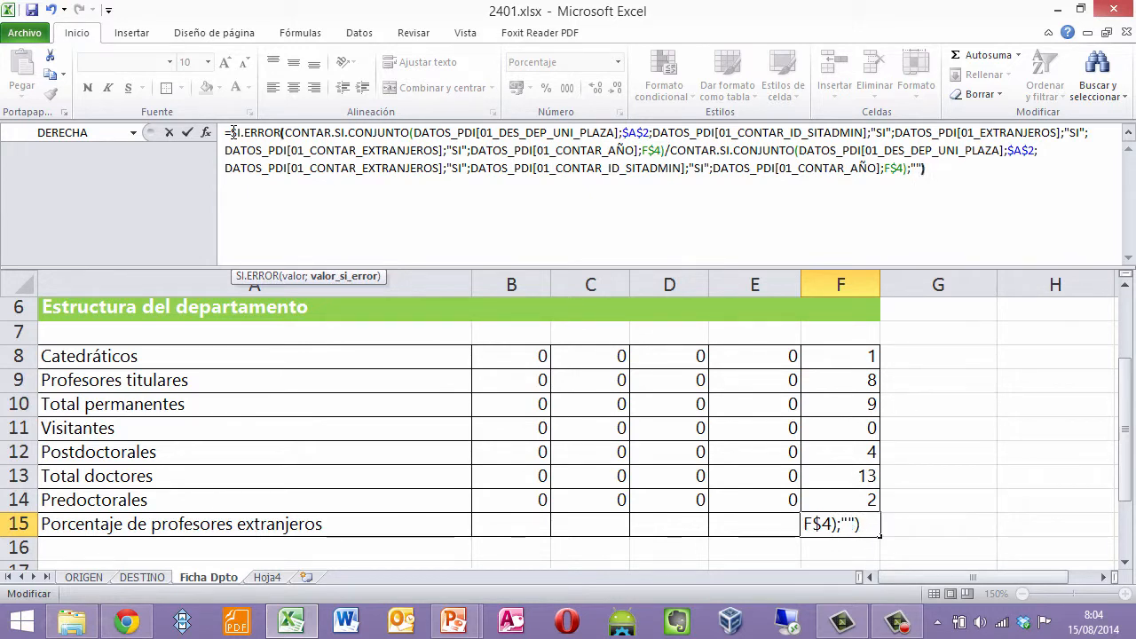
{"action": "key", "text": "Return"}
{"action": "key", "text": "Up"}
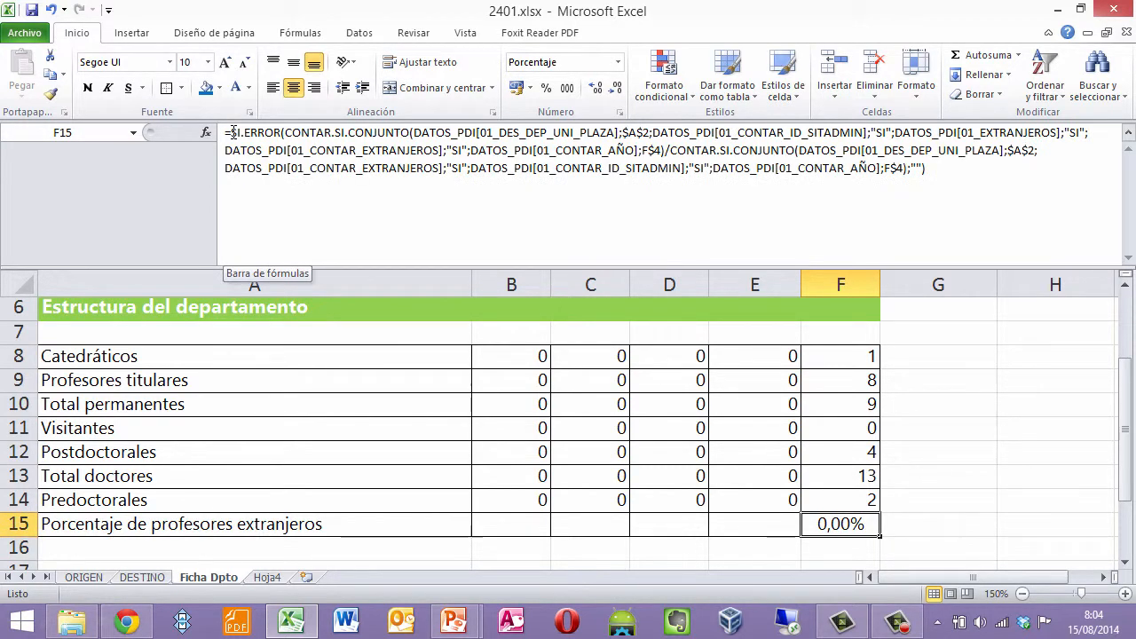
Review the SI.ERROR formulas in row 15 from B15 through E15.
{"action": "key", "text": "Left"}
{"action": "key", "text": "Left"}
{"action": "key", "text": "Left"}
{"action": "key", "text": "Left"}
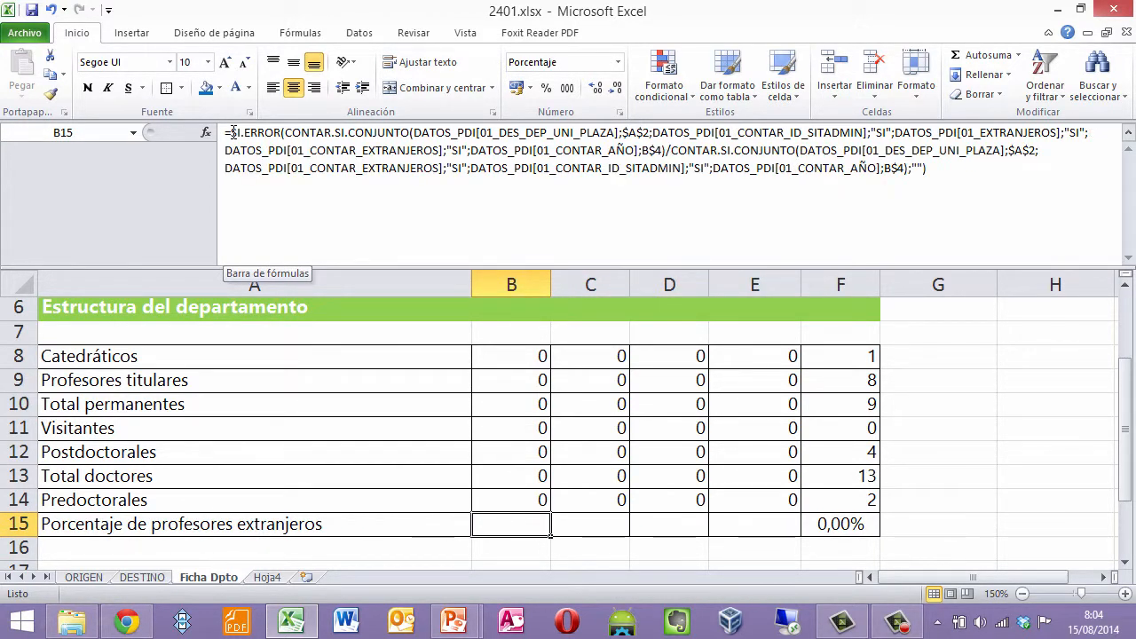
{"action": "key", "text": "Right"}
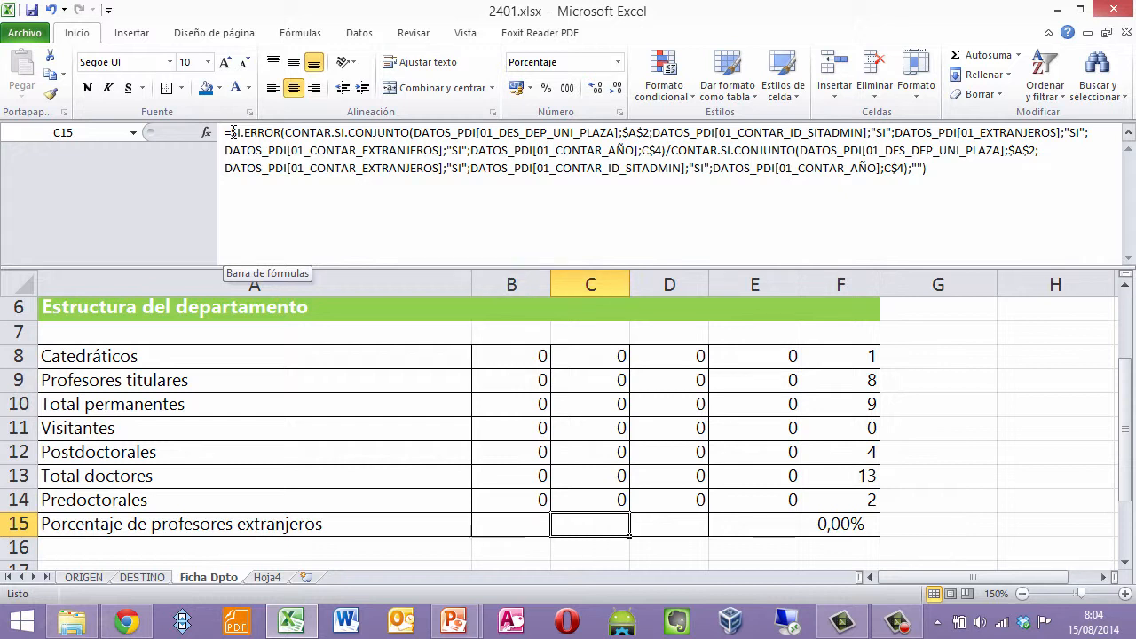
{"action": "key", "text": "Right"}
{"action": "key", "text": "Right"}
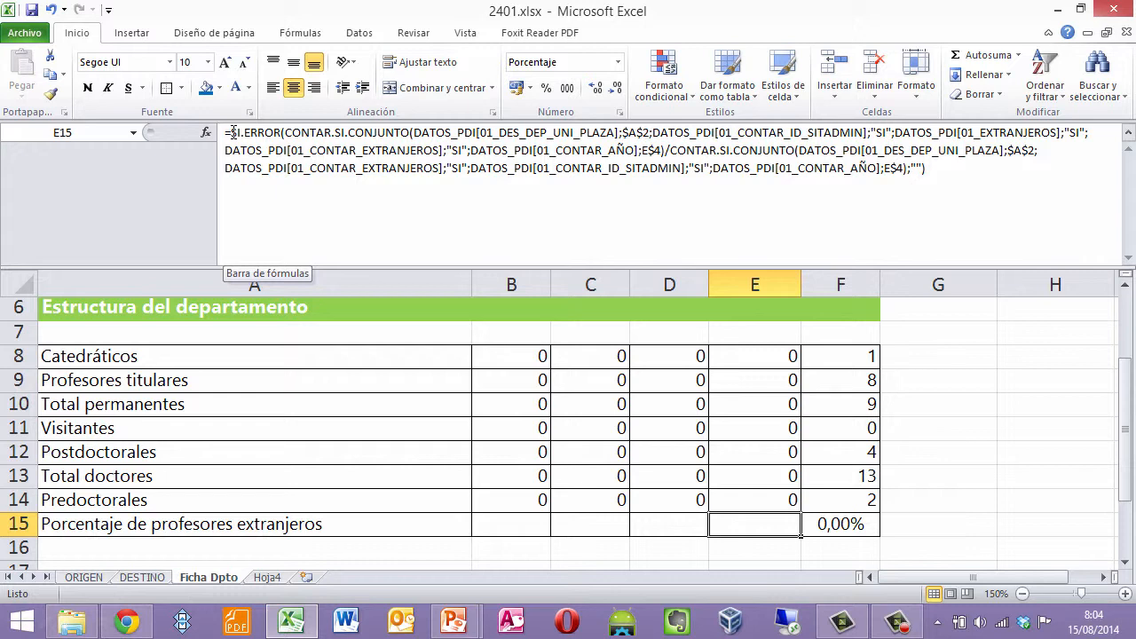
Change the error value in B15's SI.ERROR formula to "NO HAY".
{"action": "key", "text": "Left"}
{"action": "key", "text": "Left"}
{"action": "key", "text": "Left"}
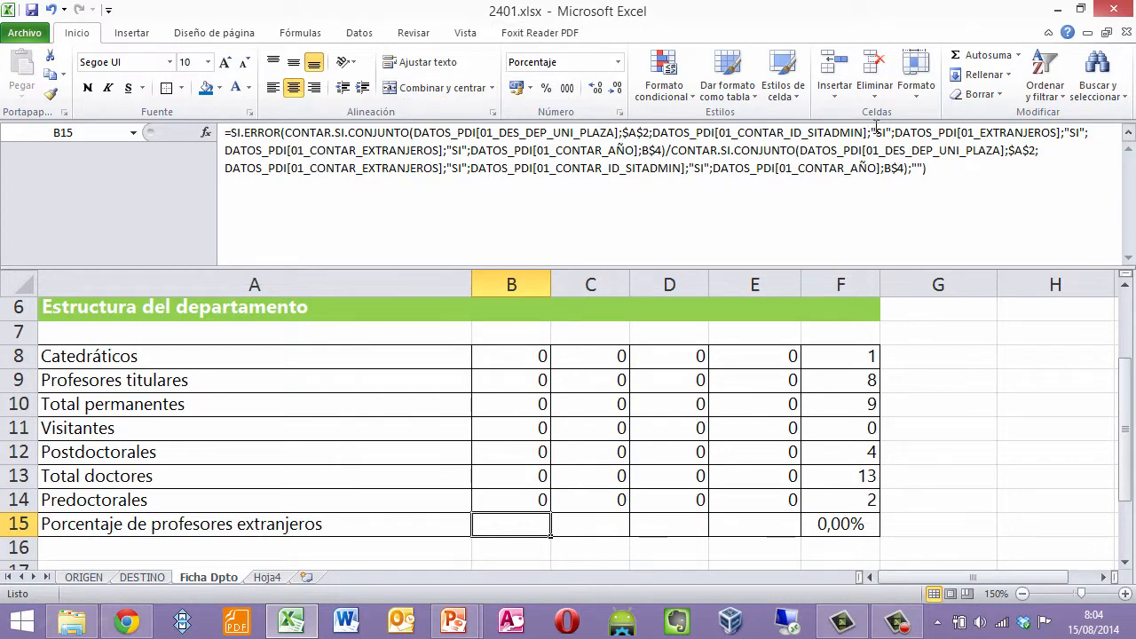
{"action": "left_click", "coordinate": [916, 169]}
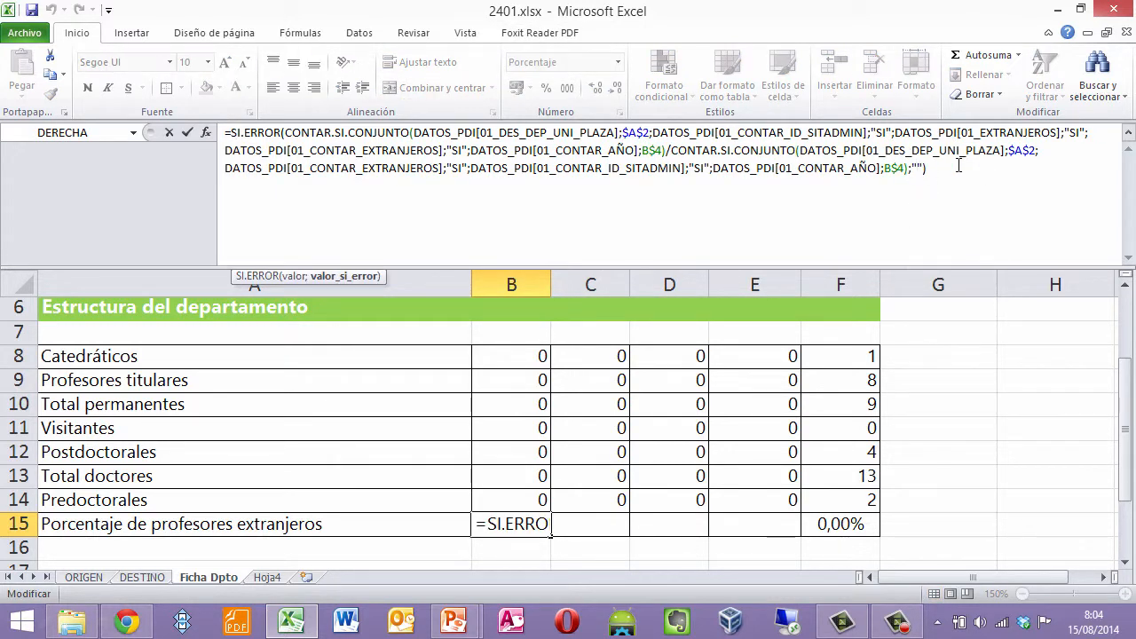
{"action": "type", "text": "NO HAY"}
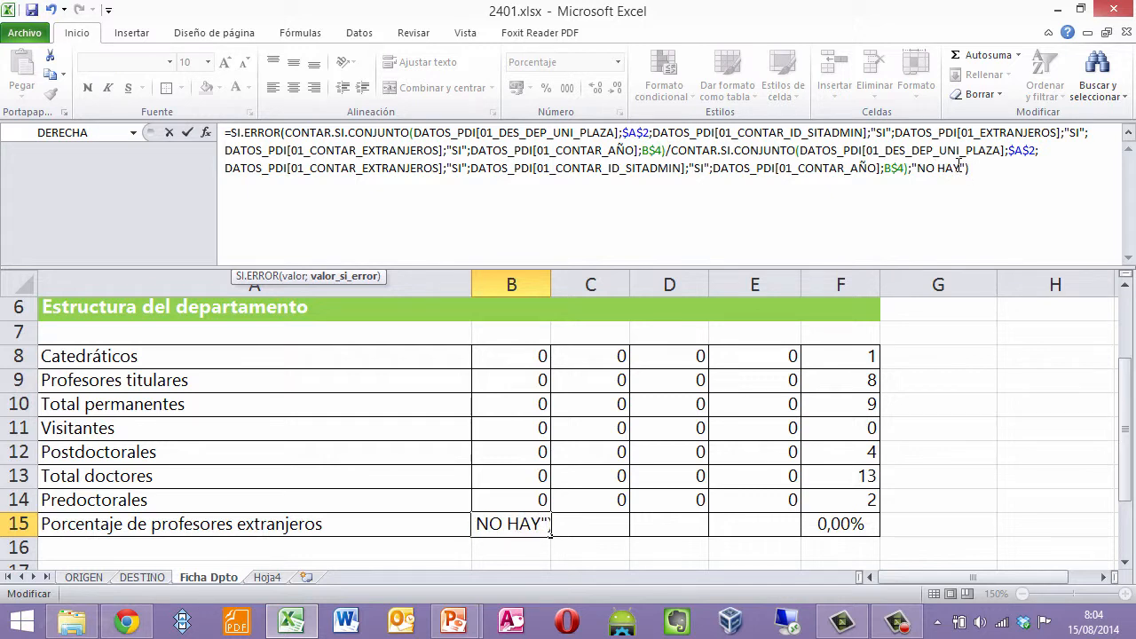
{"action": "key", "text": "Return"}
{"action": "key", "text": "Up"}
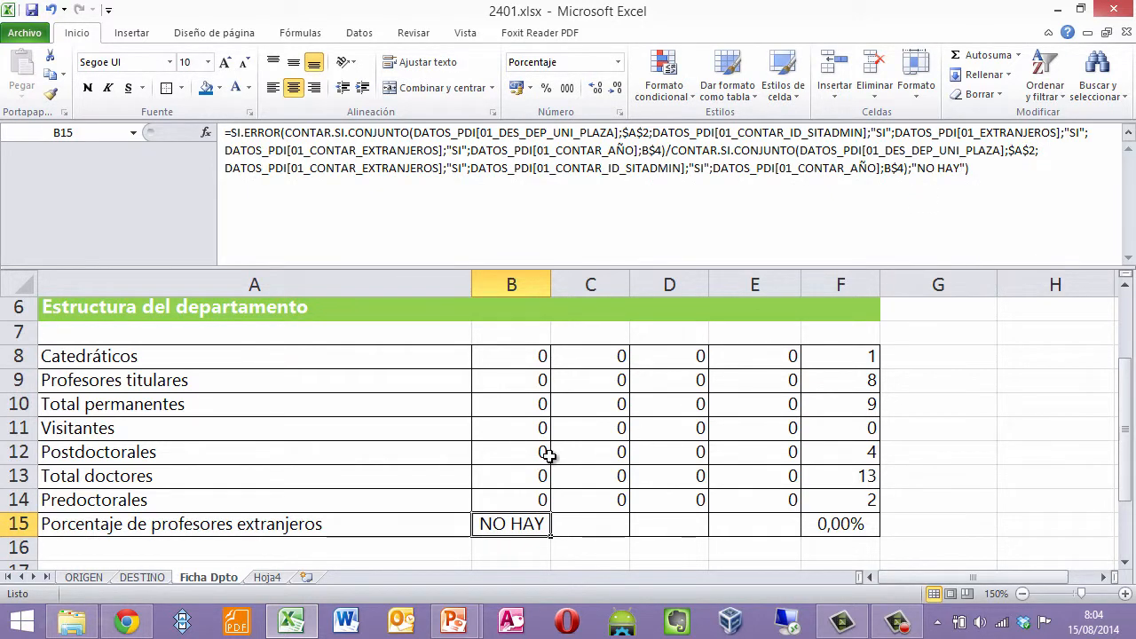
Shrink the formula bar back to a single line.
{"action": "left_click", "coordinate": [155, 270]}
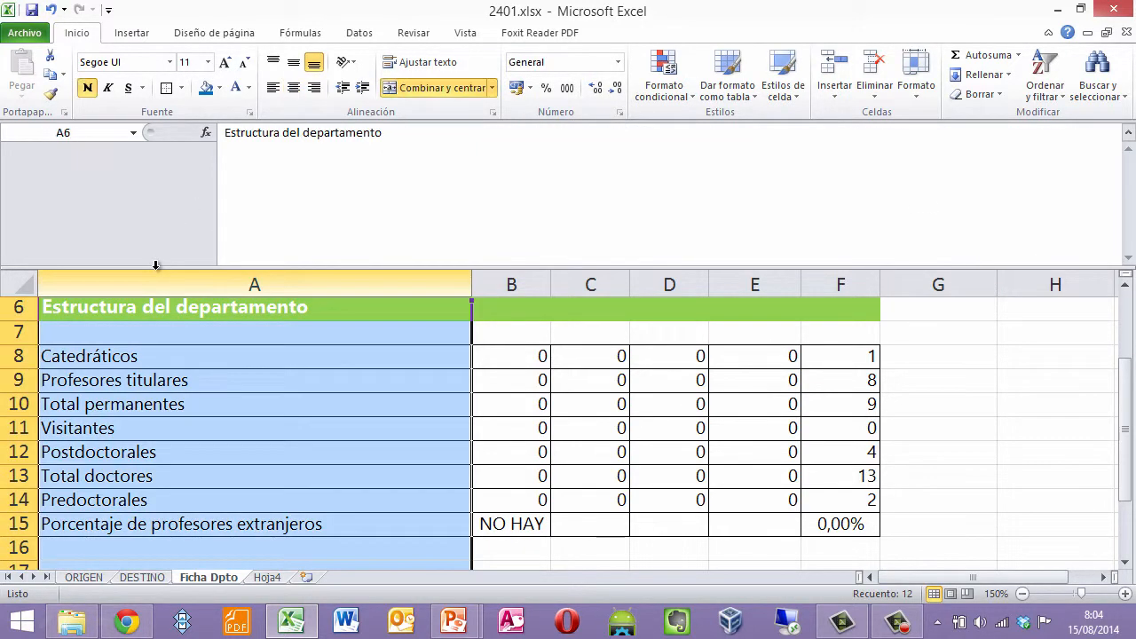
{"action": "left_click_drag", "start_coordinate": [157, 263], "coordinate": [160, 133]}
{"action": "left_click", "coordinate": [249, 382]}
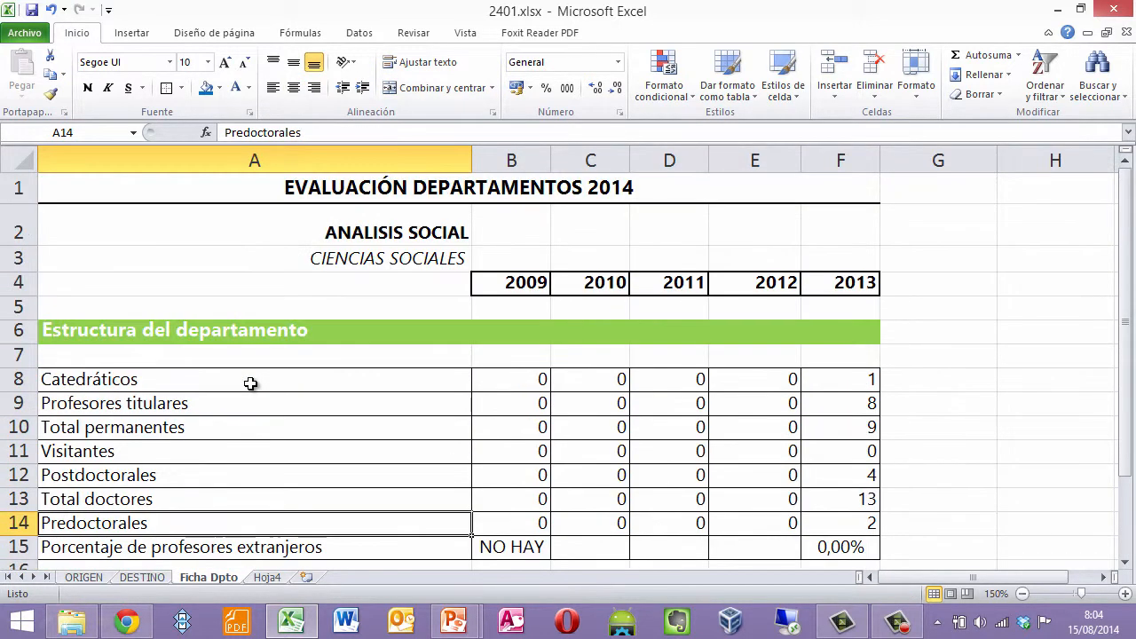
Choose BIBLIOTECONOMIA Y DOCUMENT. as the department in A2 and inspect the formula in B15.
{"action": "left_click", "coordinate": [462, 233]}
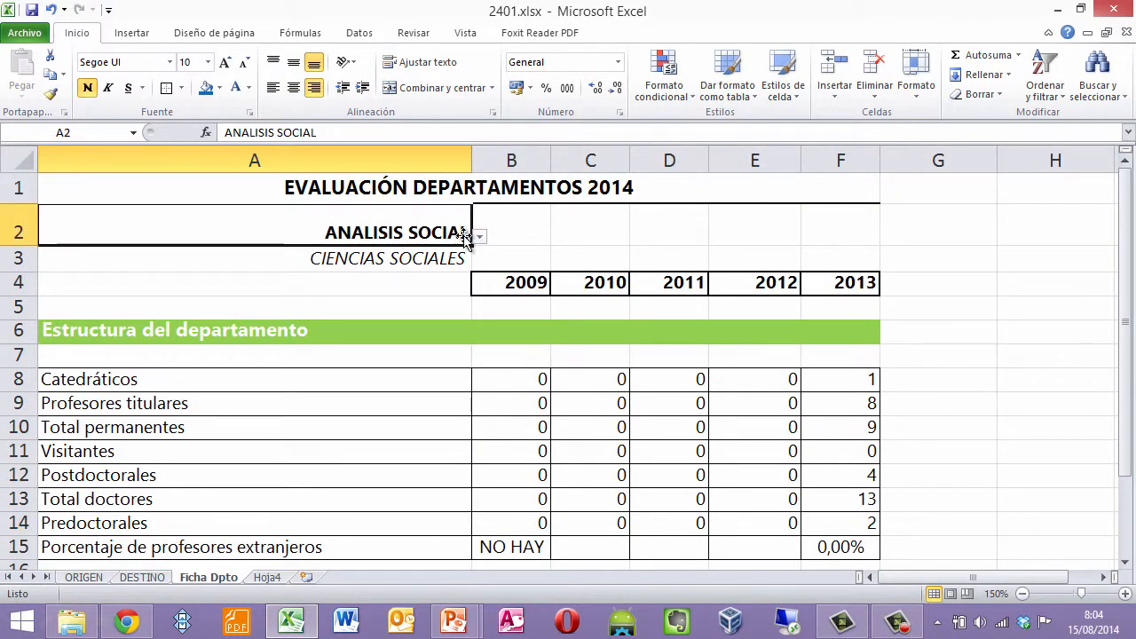
{"action": "left_click", "coordinate": [479, 236]}
{"action": "left_click", "coordinate": [343, 274]}
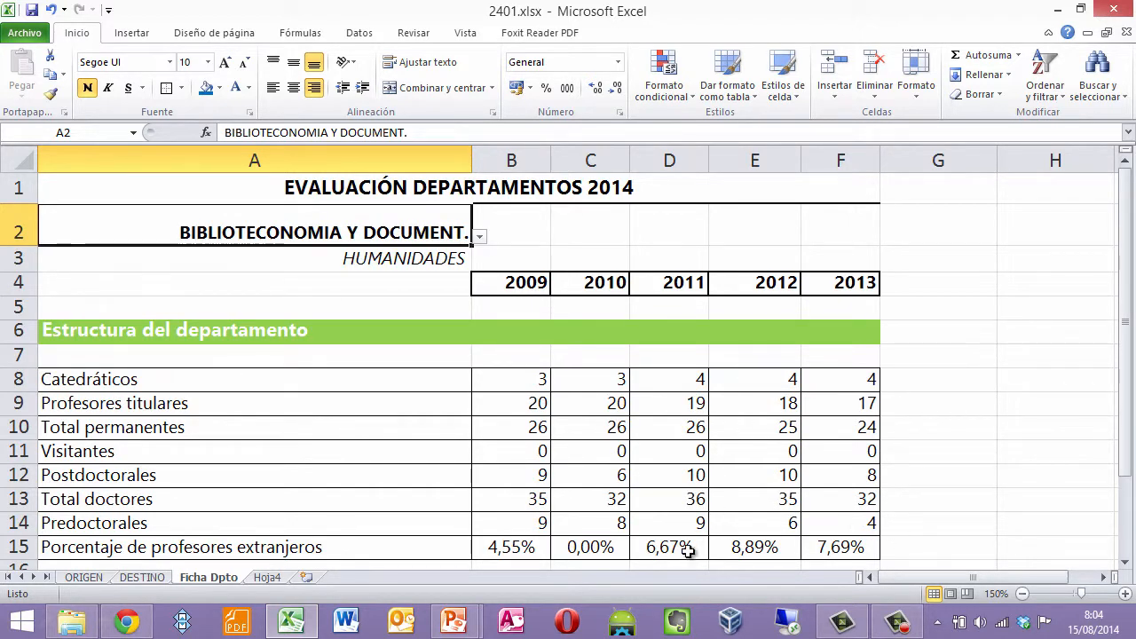
{"action": "left_click", "coordinate": [515, 550]}
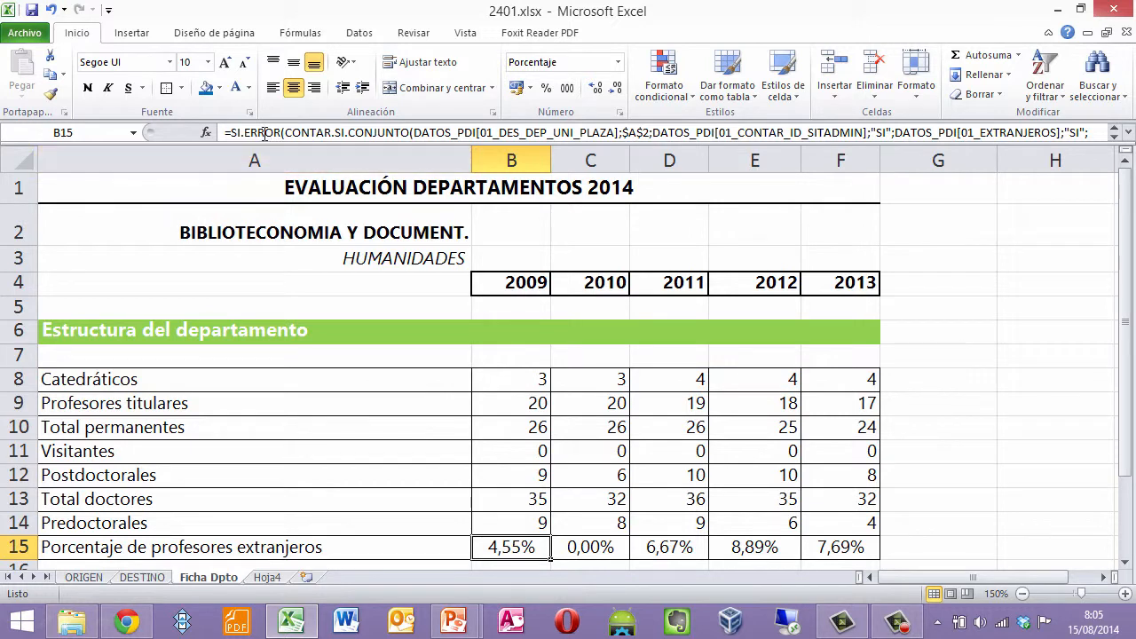
Set the department in A2 to ANALISIS SOCIAL.
{"action": "left_click", "coordinate": [451, 233]}
{"action": "left_click", "coordinate": [479, 236]}
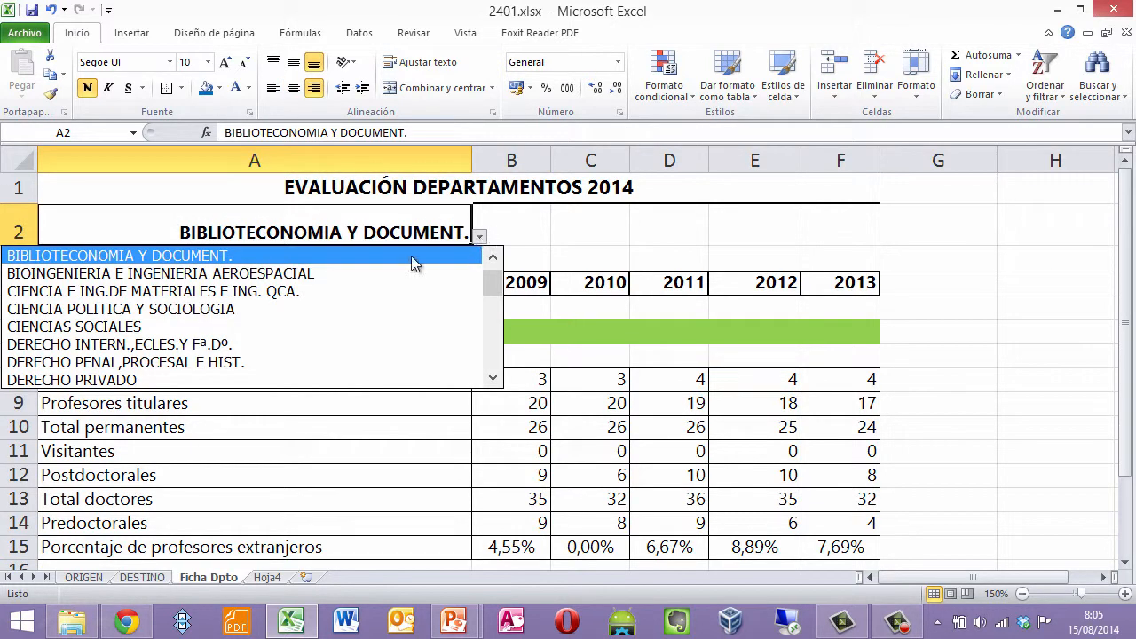
{"action": "scroll", "coordinate": [489, 281], "scroll_direction": "up", "scroll_amount": 1}
{"action": "left_click", "coordinate": [391, 256]}
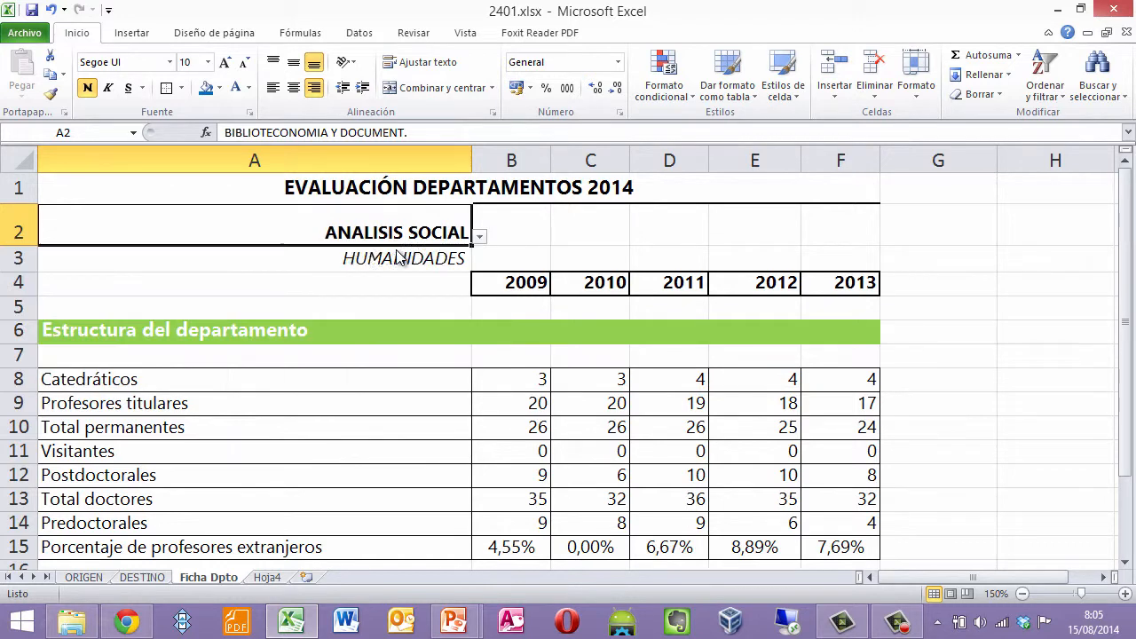